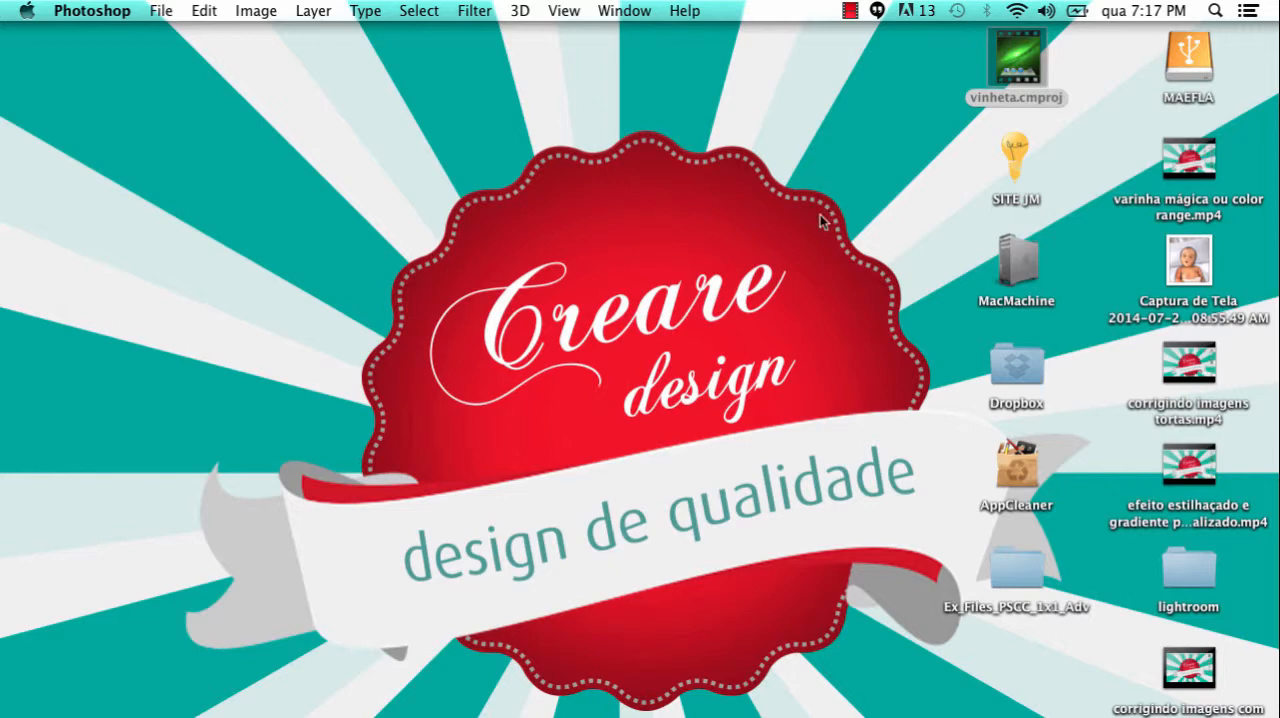
Switch to Photoshop and look over the open images Referencia.jpg, Moldura.jpg and Palhaco.jpg
click(757, 708)
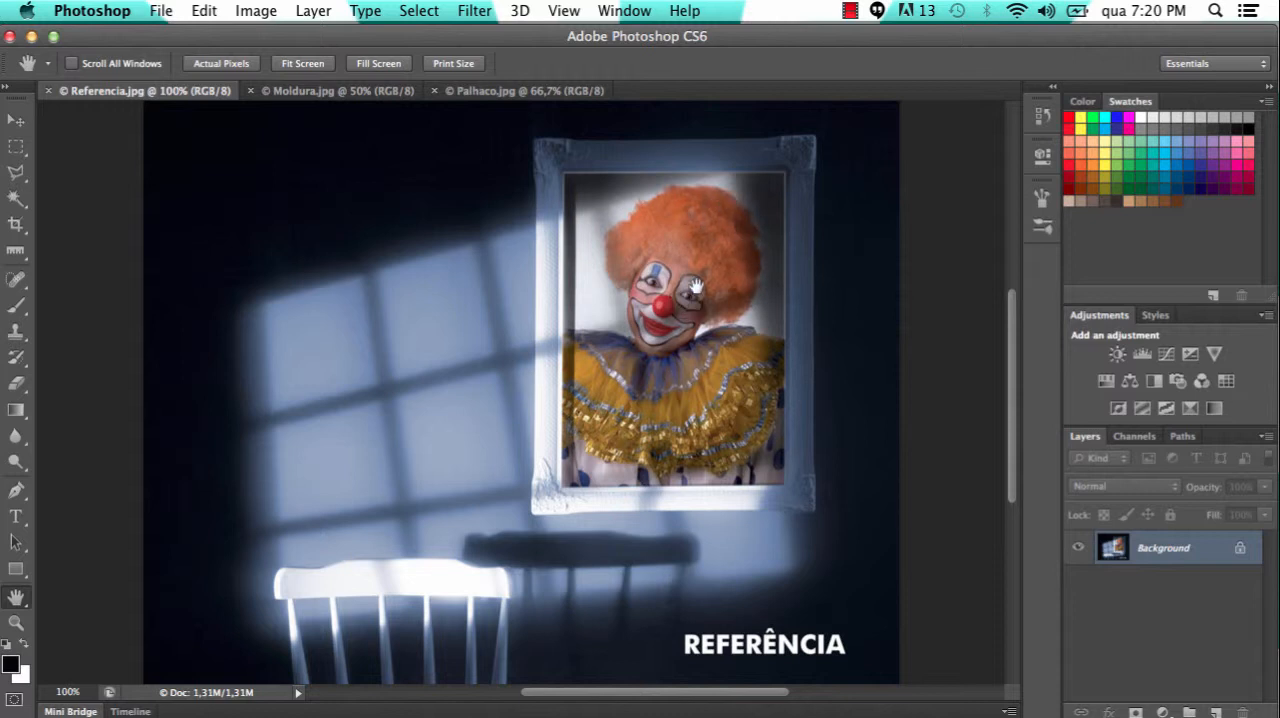
click(348, 93)
click(512, 98)
click(345, 96)
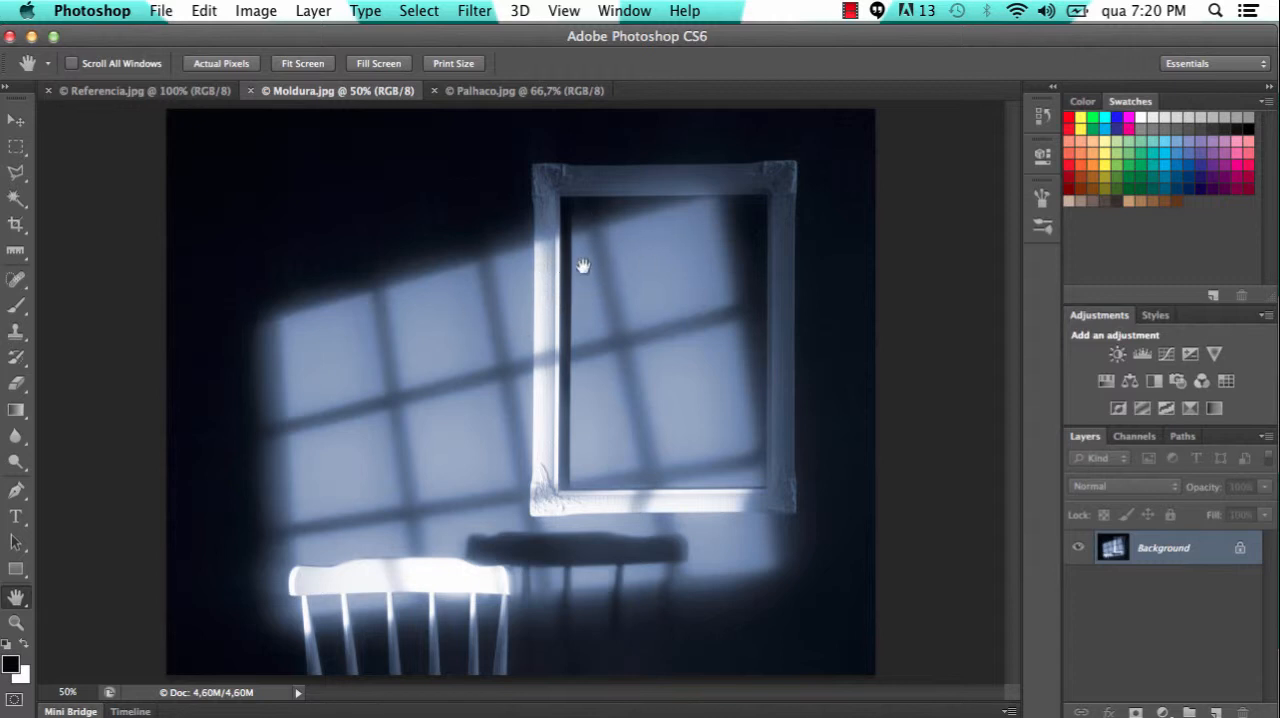
Convert the locked Background of Palhaco.jpg into an ordinary layer named Layer 0
click(515, 94)
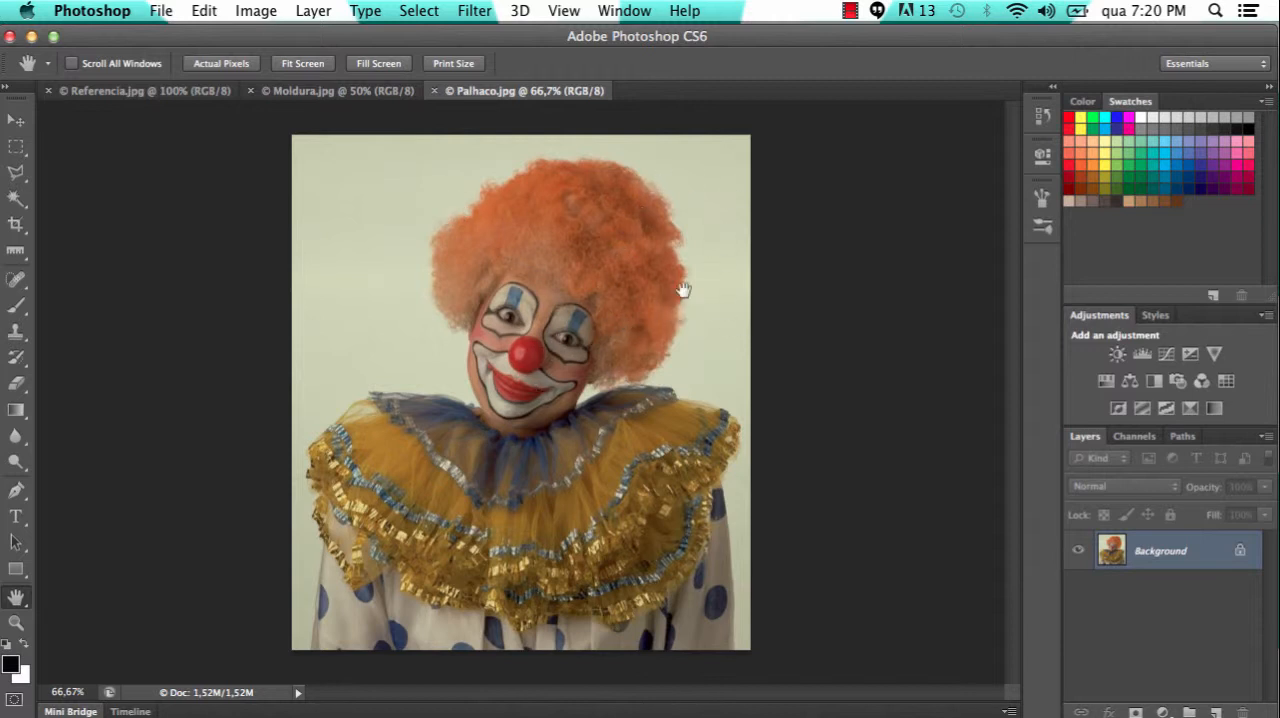
double_click(1170, 556)
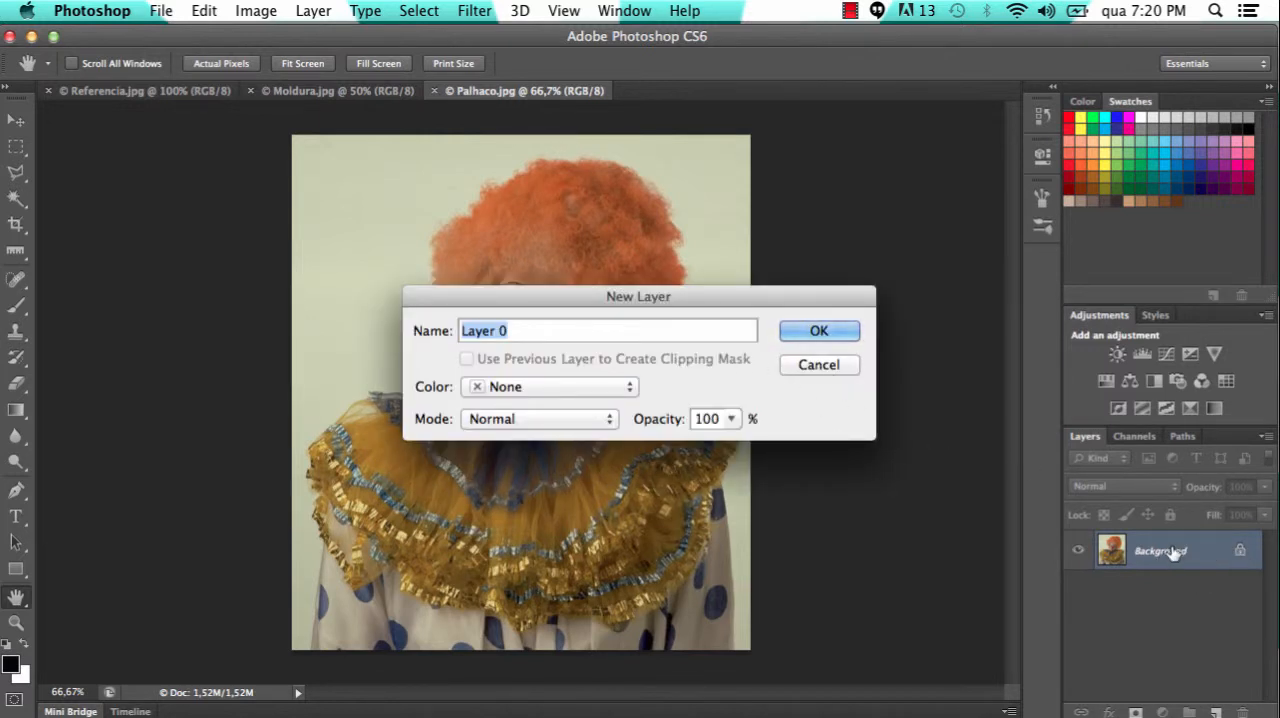
click(815, 343)
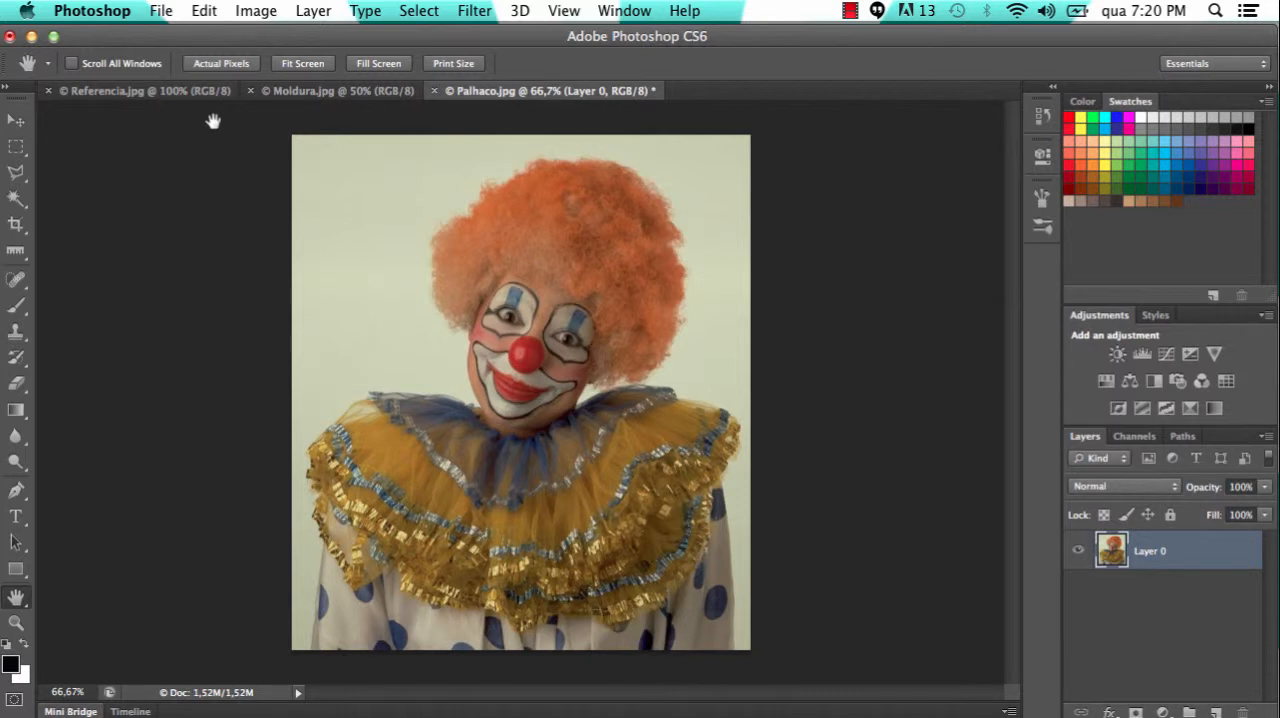
Compare the clown photo with Referencia.jpg and add a Curves adjustment layer above Layer 0 in Palhaco.jpg
click(181, 91)
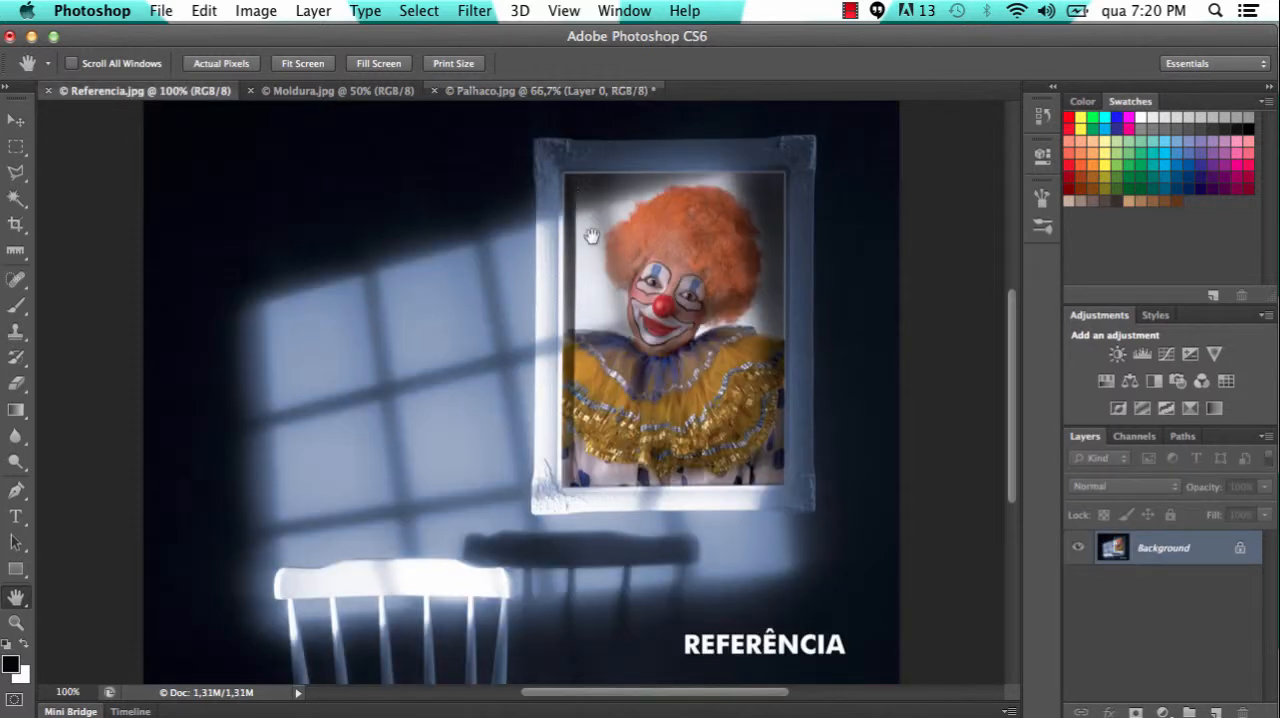
click(550, 91)
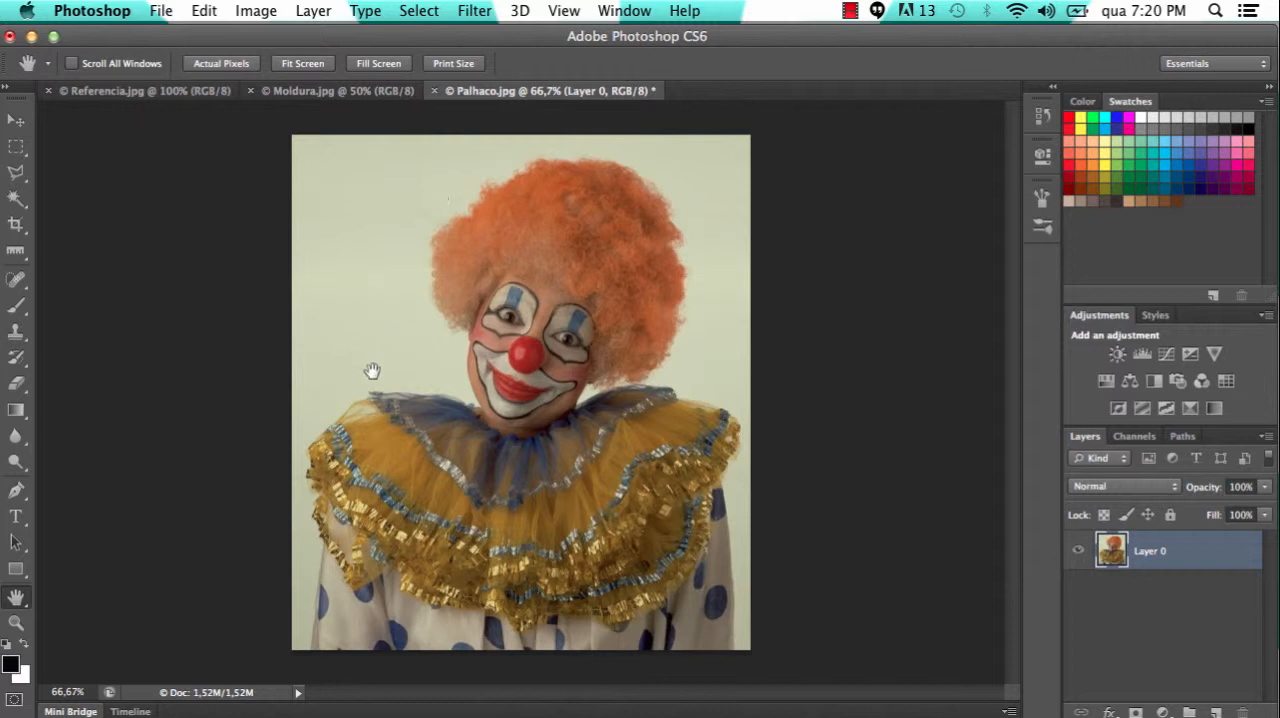
click(194, 93)
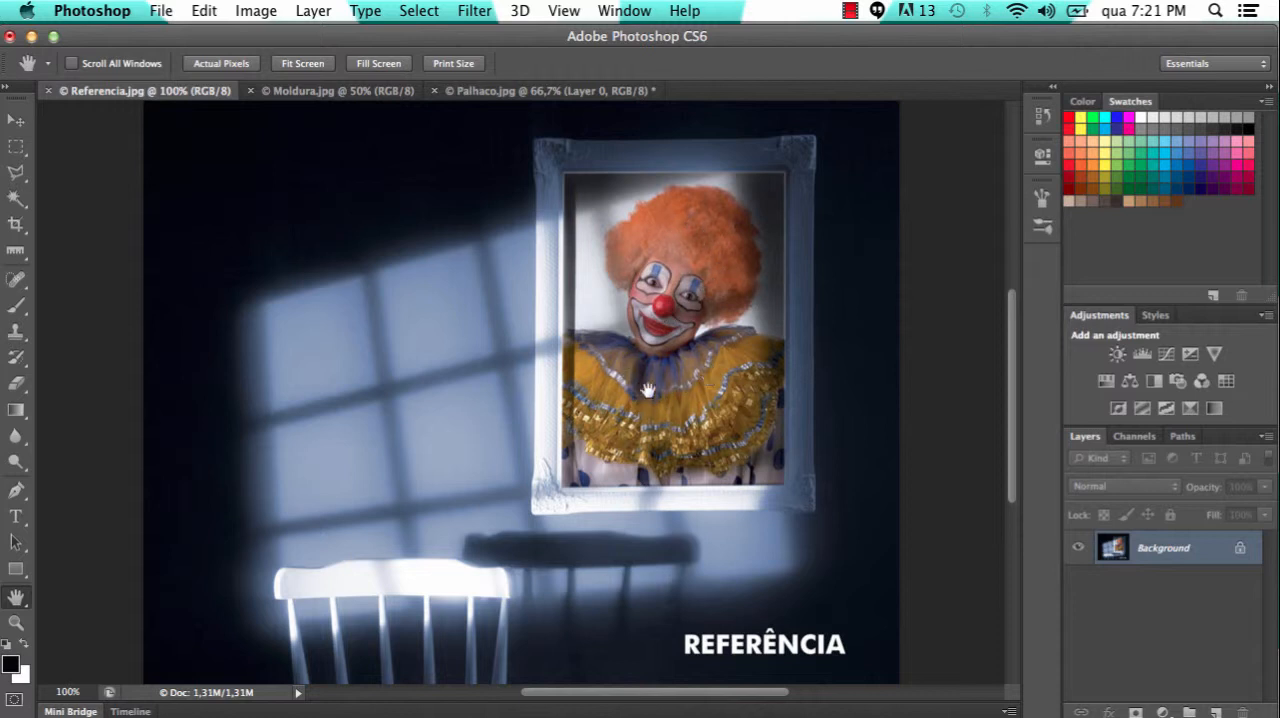
click(555, 94)
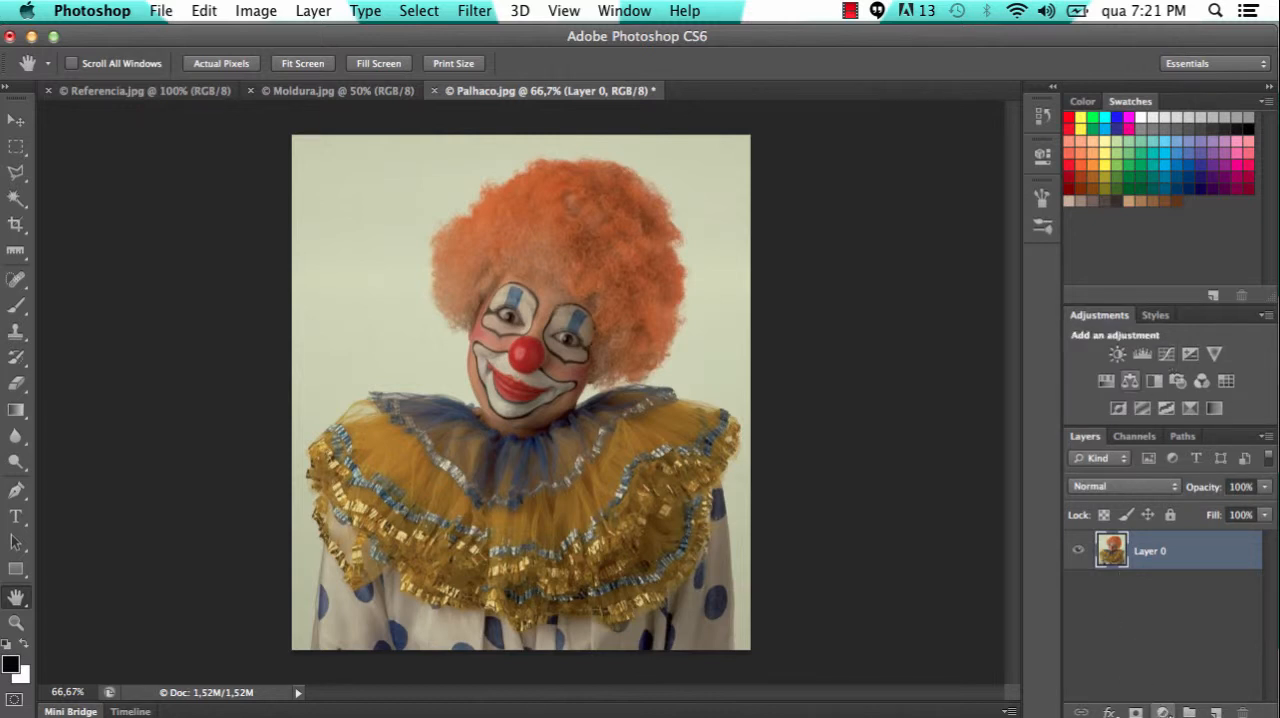
click(1163, 712)
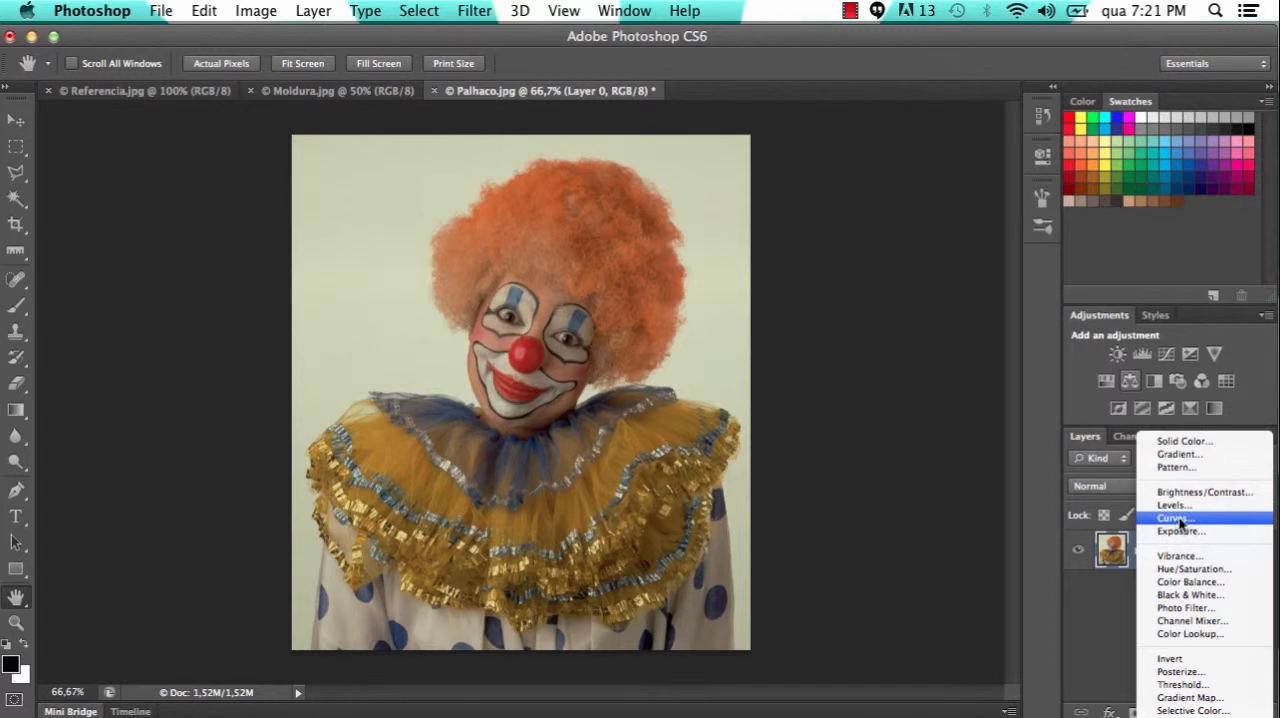
click(1181, 519)
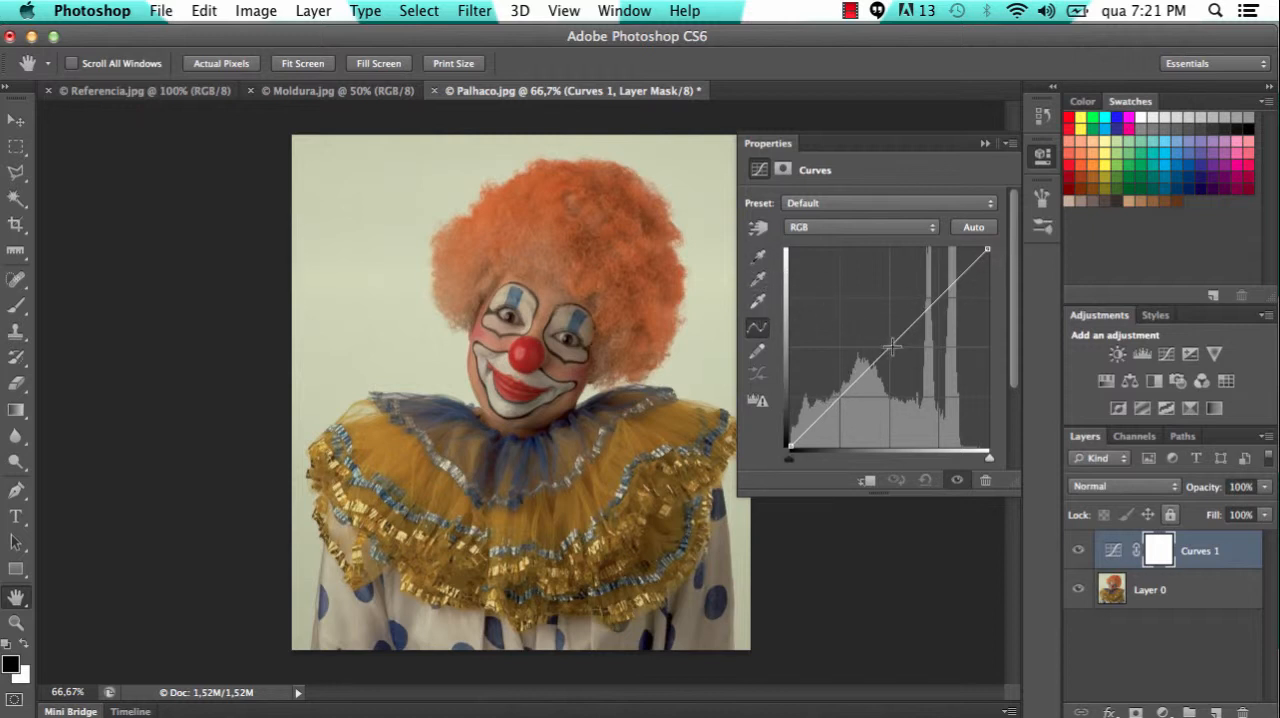
Try brightening the clown photo by raising the midtones of the RGB curve, and reset the curve
drag(893, 343, 866, 346)
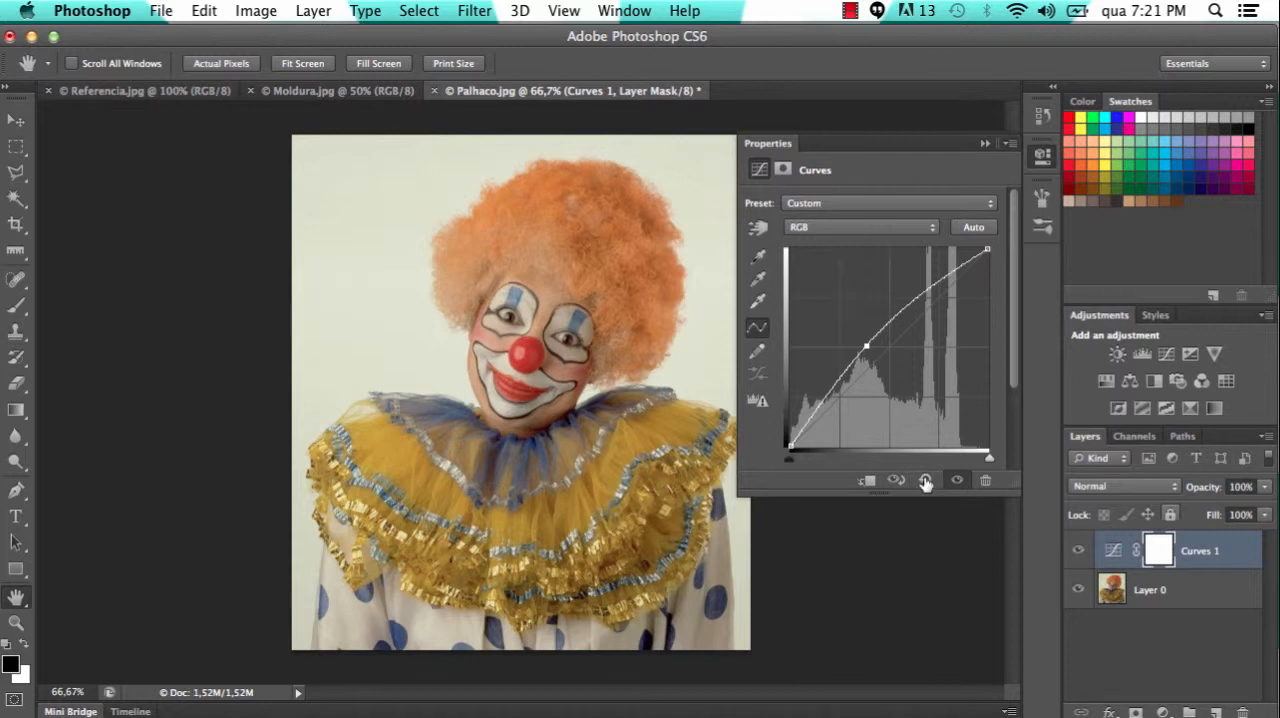
click(925, 482)
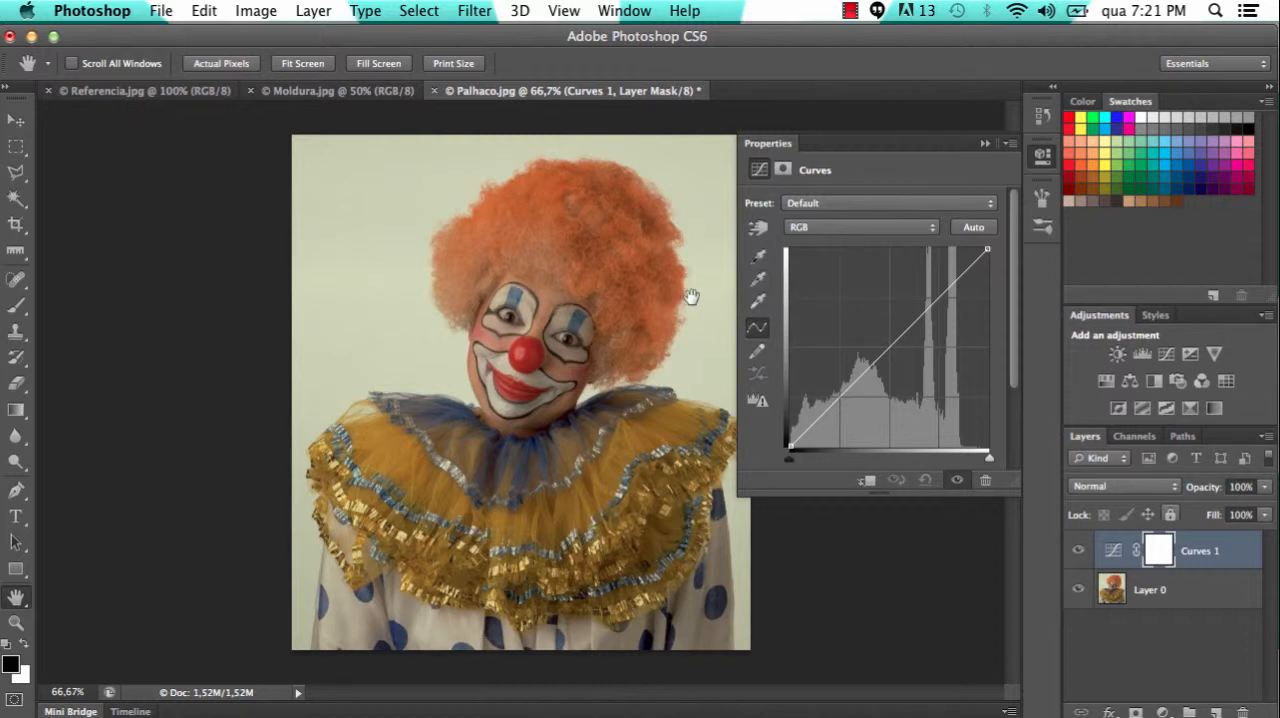
Set the white point of the Curves adjustment by sampling the pale backdrop beside the clown's hair
click(757, 280)
click(760, 258)
click(760, 258)
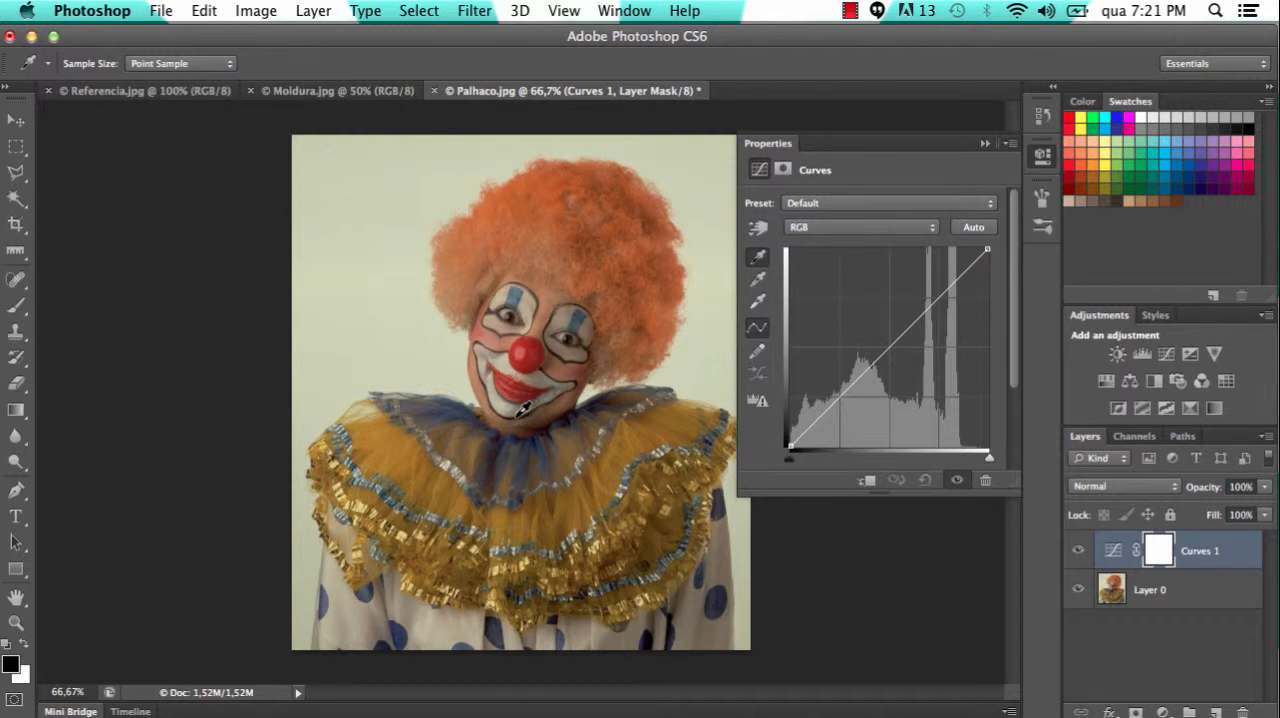
click(762, 279)
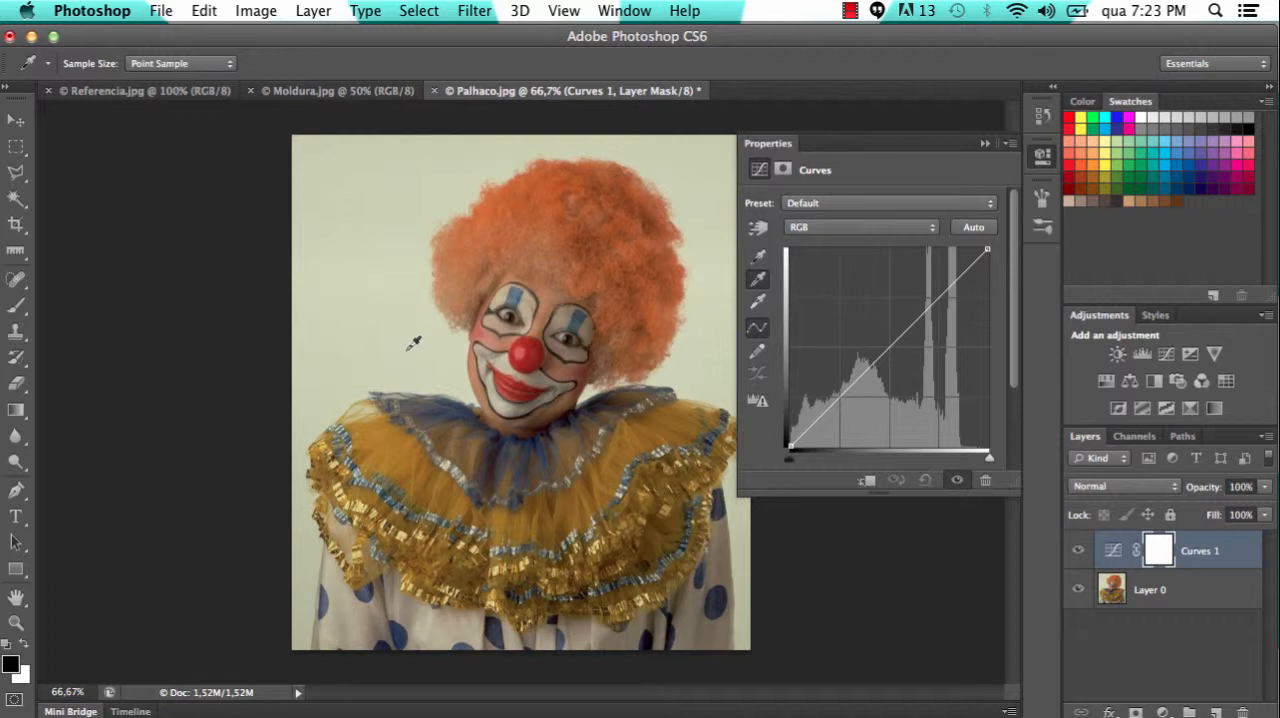
click(758, 303)
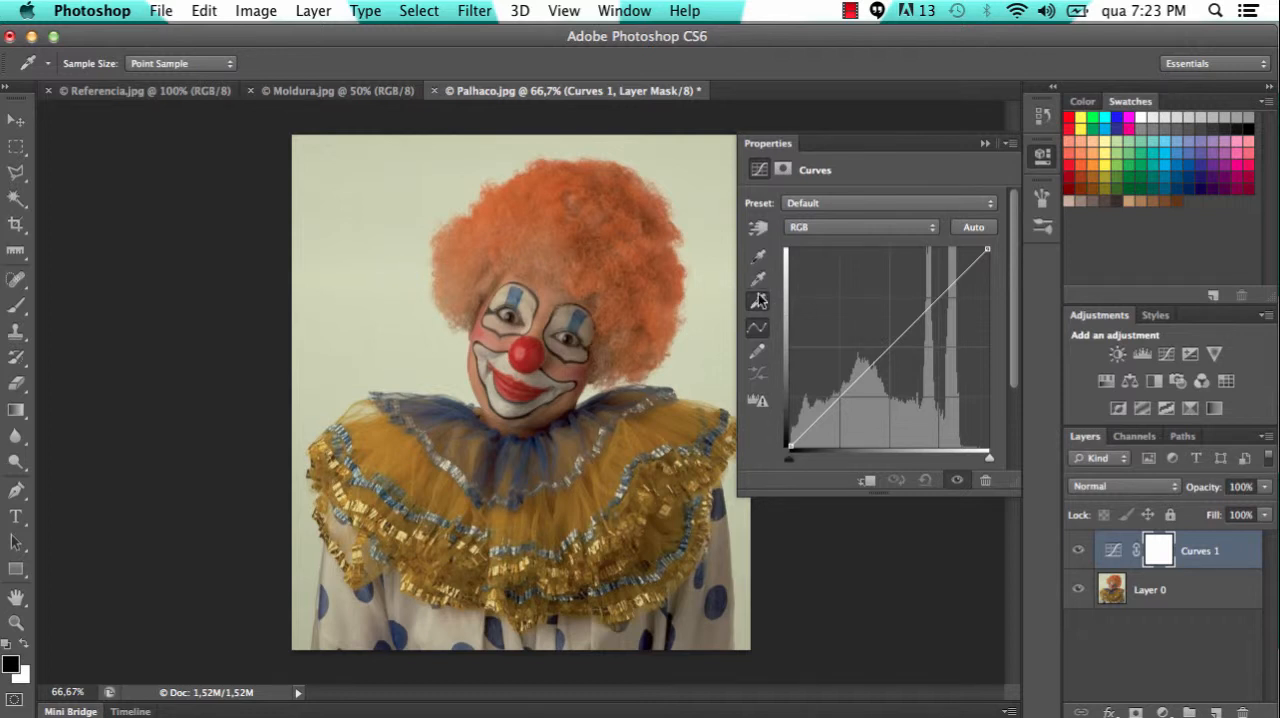
click(370, 230)
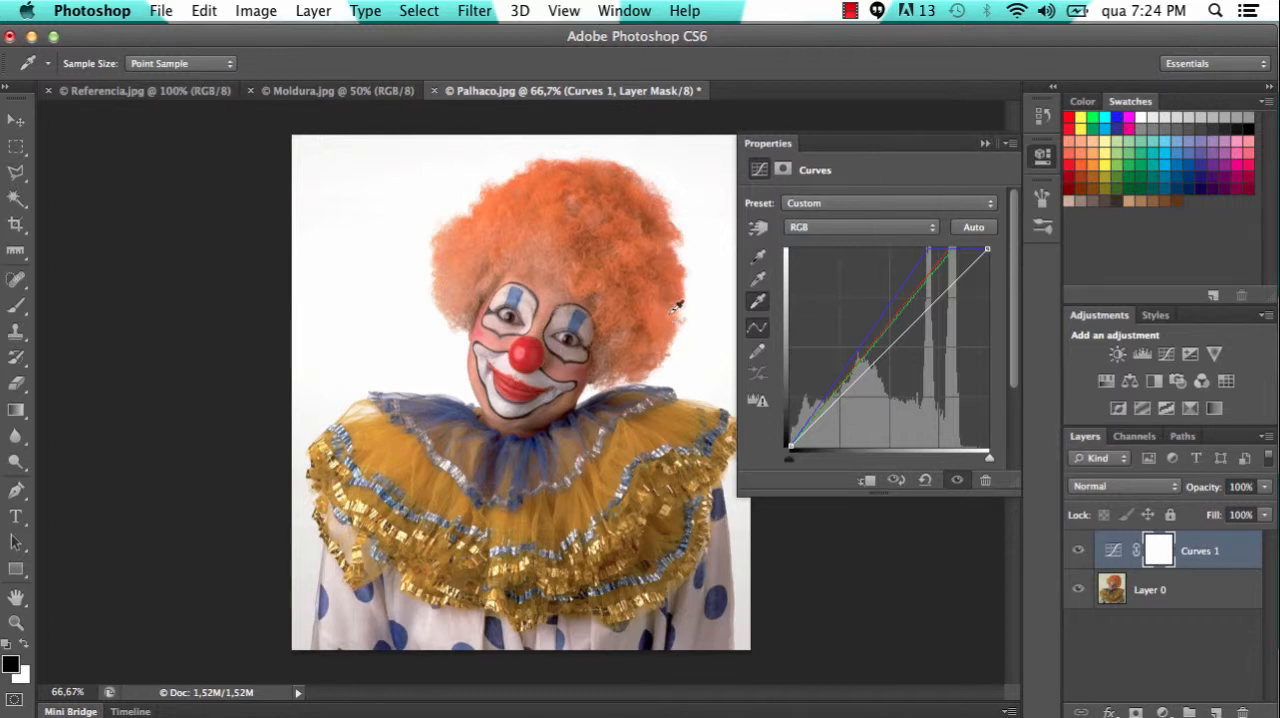
Collapse the curve settings and compare the clown photo with and without the Curves adjustment
click(986, 144)
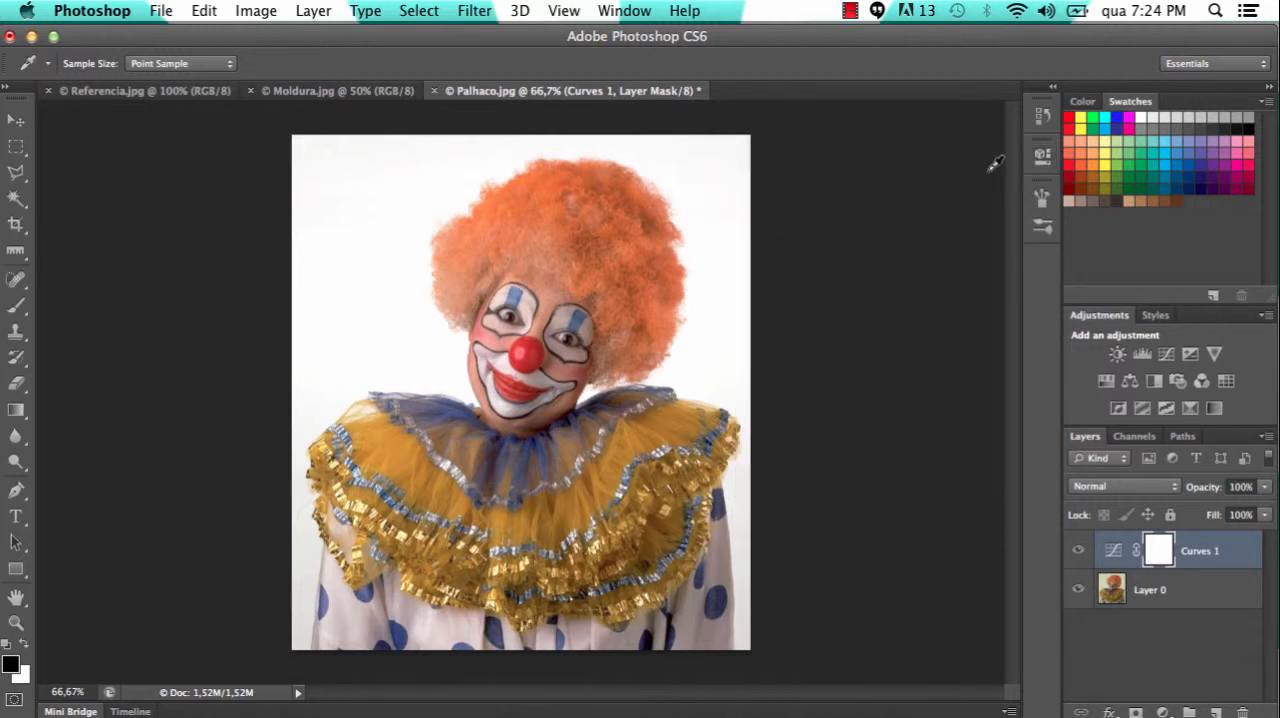
click(1078, 553)
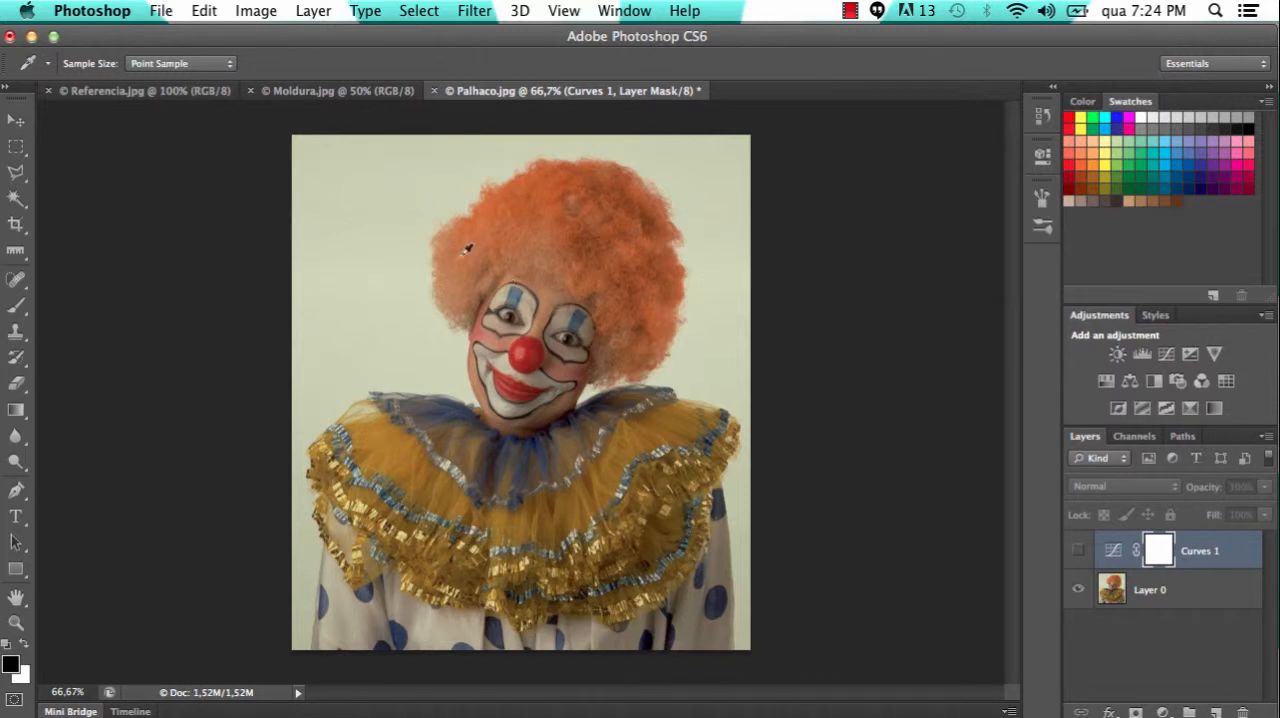
click(1079, 553)
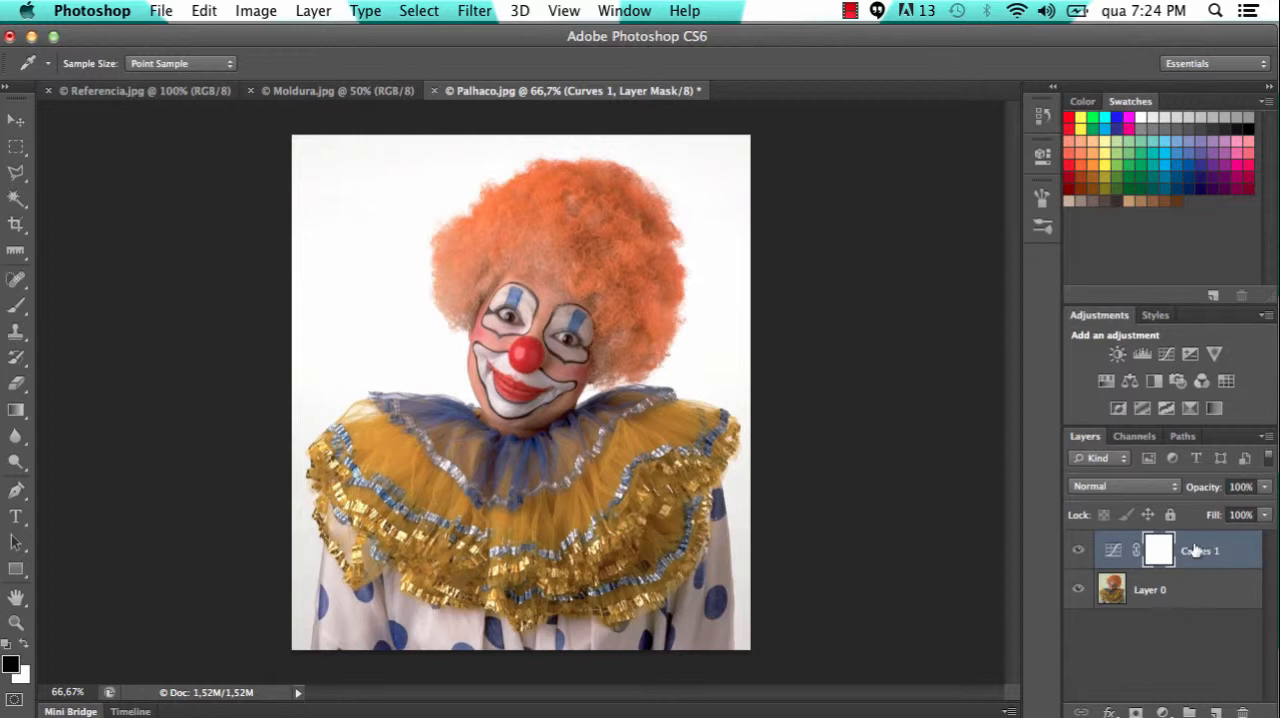
Select both Curves 1 and Layer 0 and move them together into Moldura.jpg over the chair and frame scene
shift+click(1177, 597)
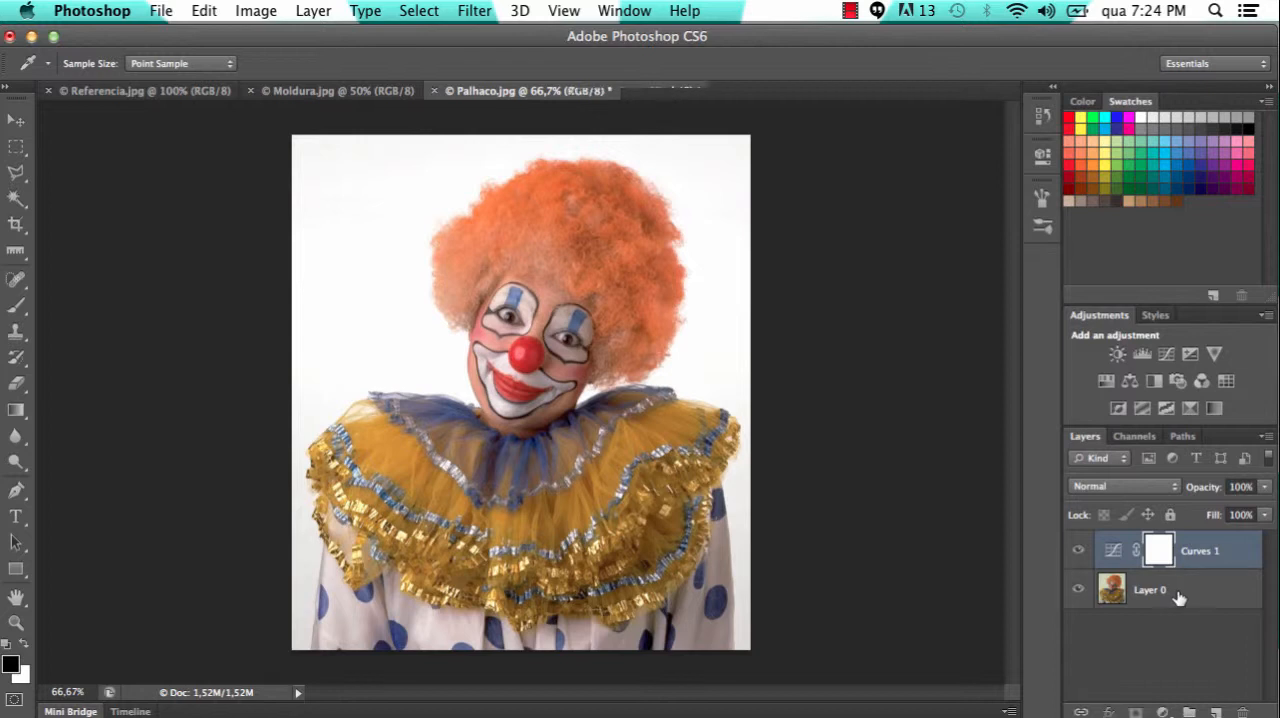
click(17, 124)
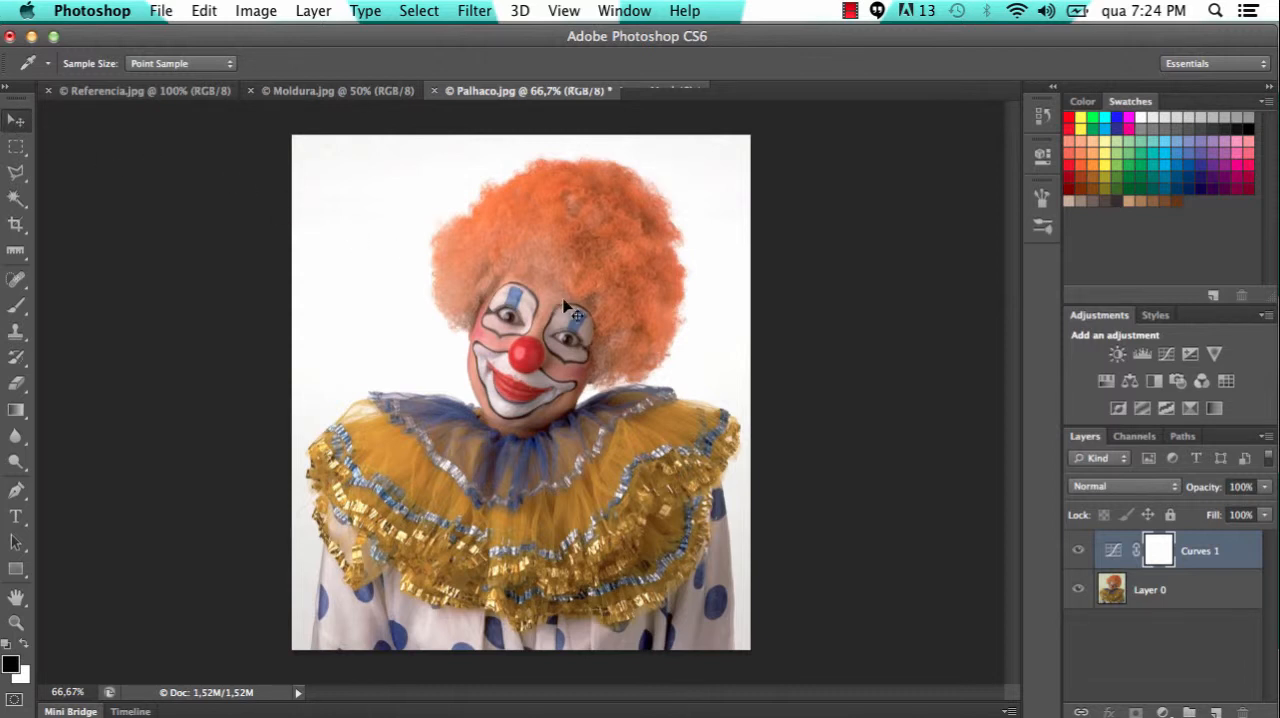
drag(575, 316, 541, 272)
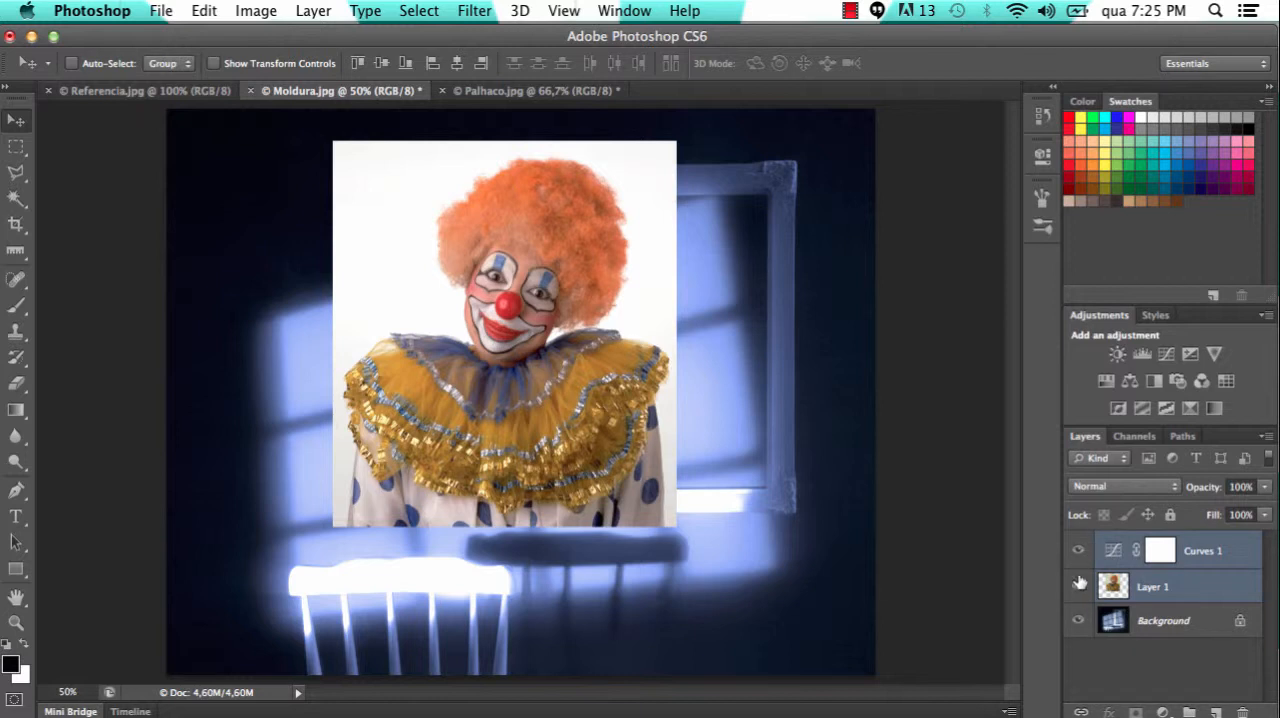
Hide the Curves and clown layers to view the frame scene underneath, and show them again
click(1078, 550)
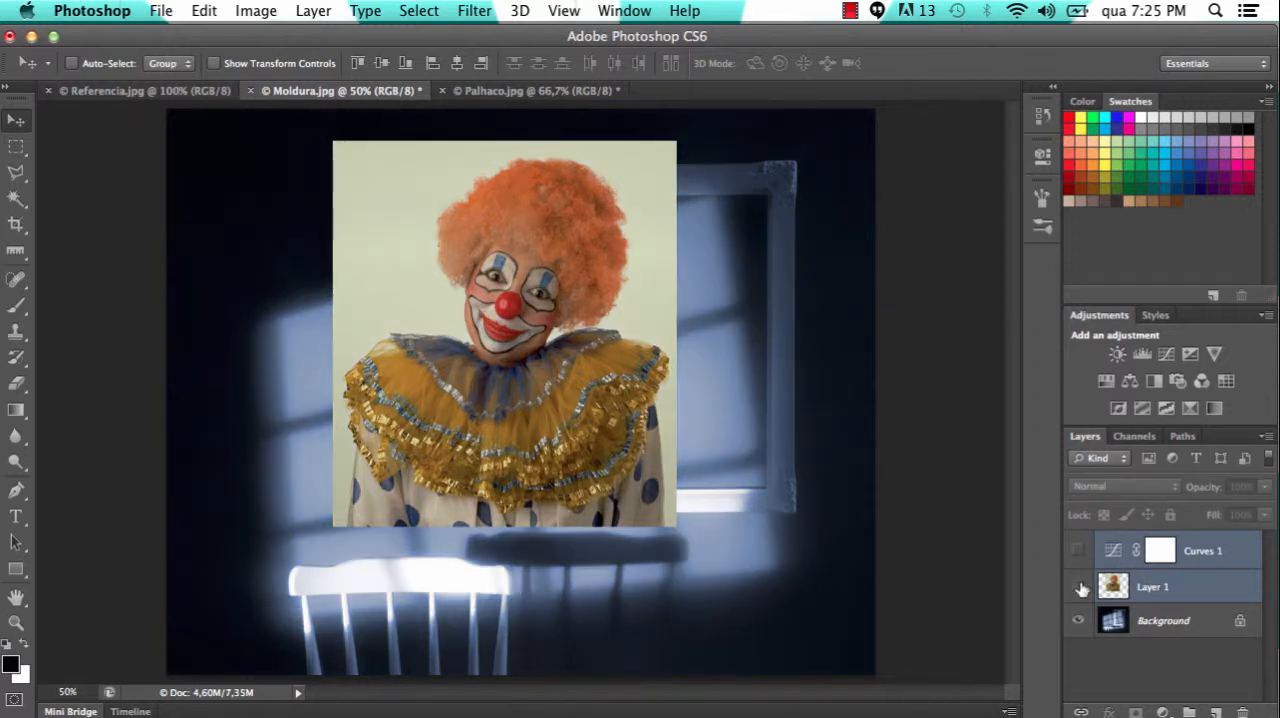
click(1079, 587)
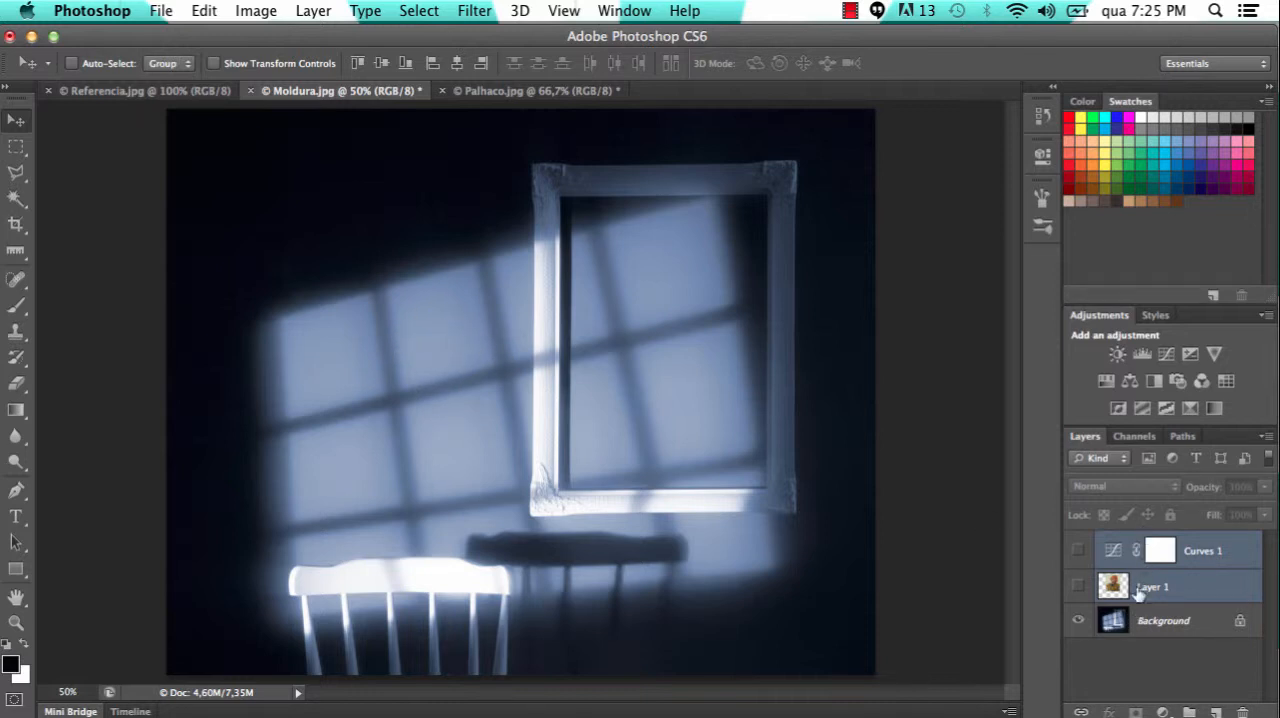
click(1079, 590)
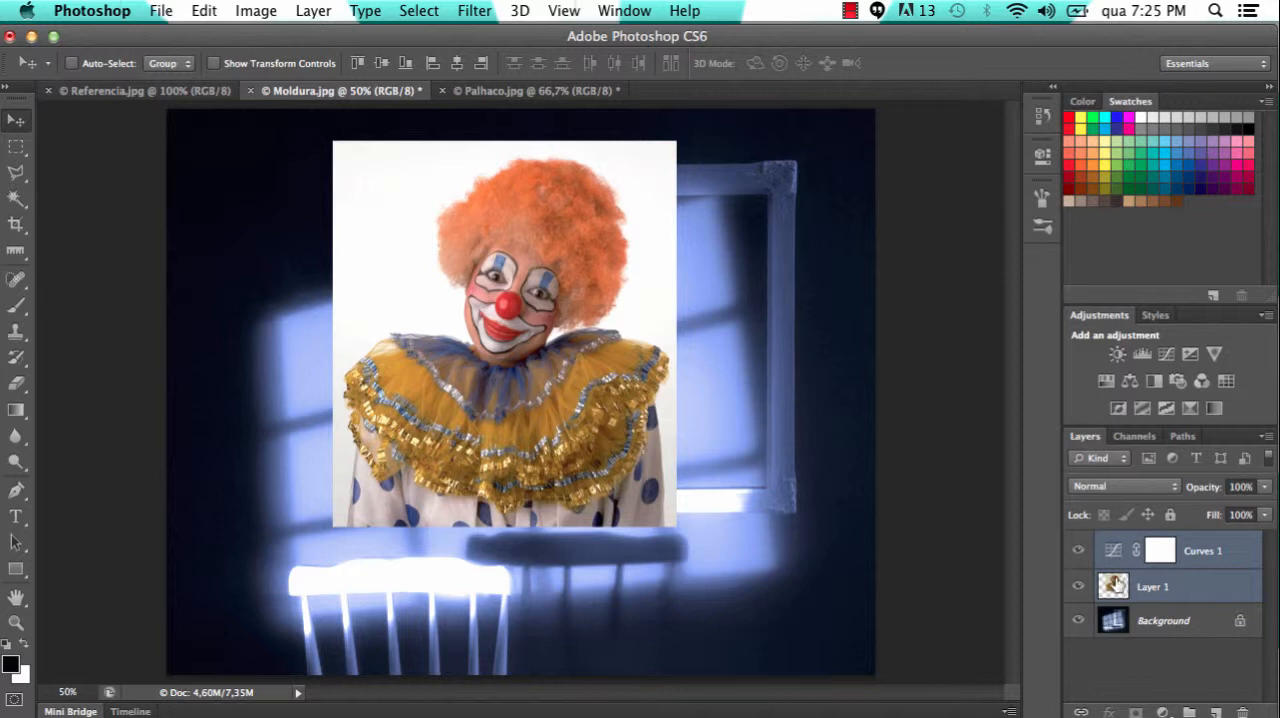
Clip the Curves 1 adjustment to Layer 1 so that it affects only the clown photo
click(1207, 557)
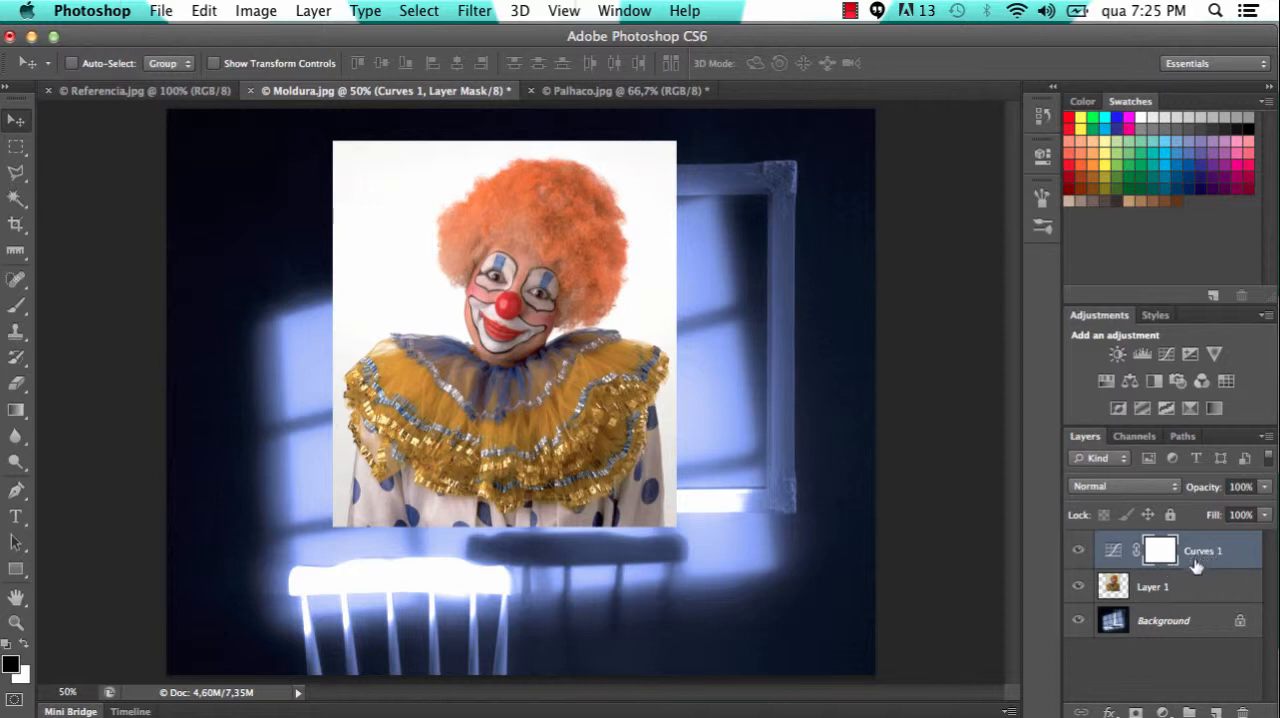
drag(1197, 566, 1191, 565)
alt+click(1193, 566)
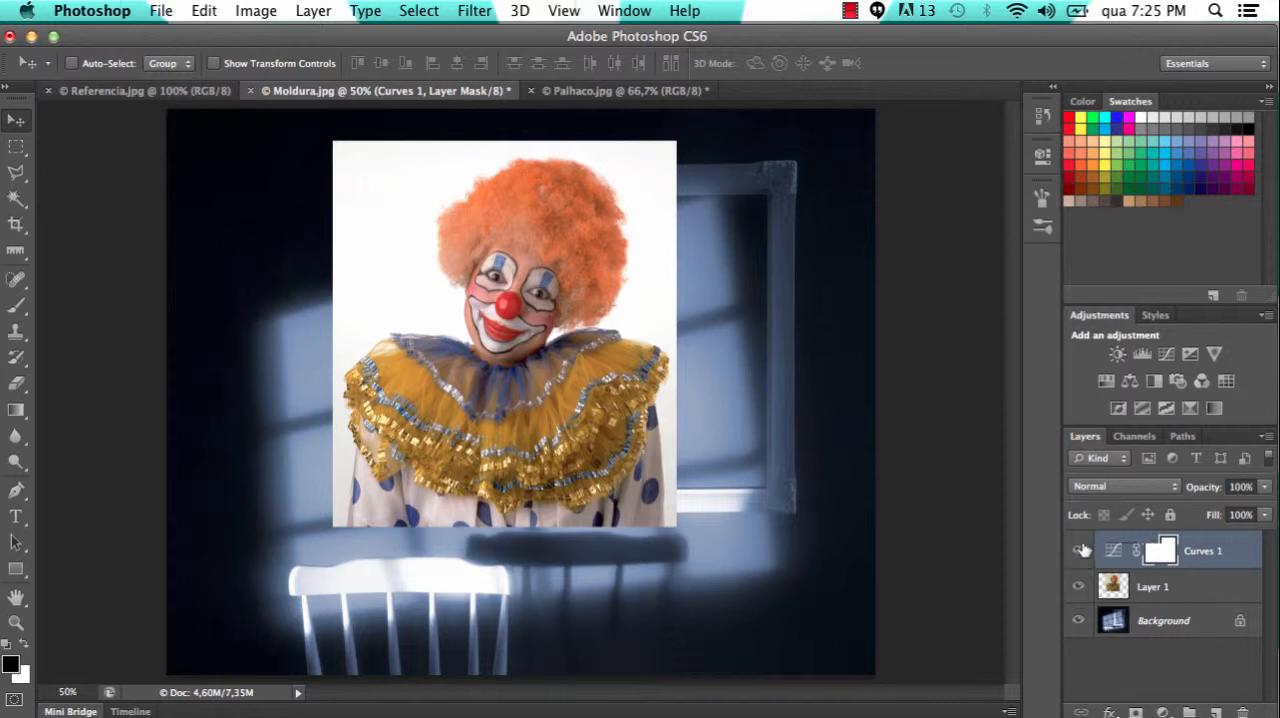
Hide Curves 1 and the clown layer, and convert the Background of Moldura.jpg into an ordinary layer named Layer 0
click(1079, 552)
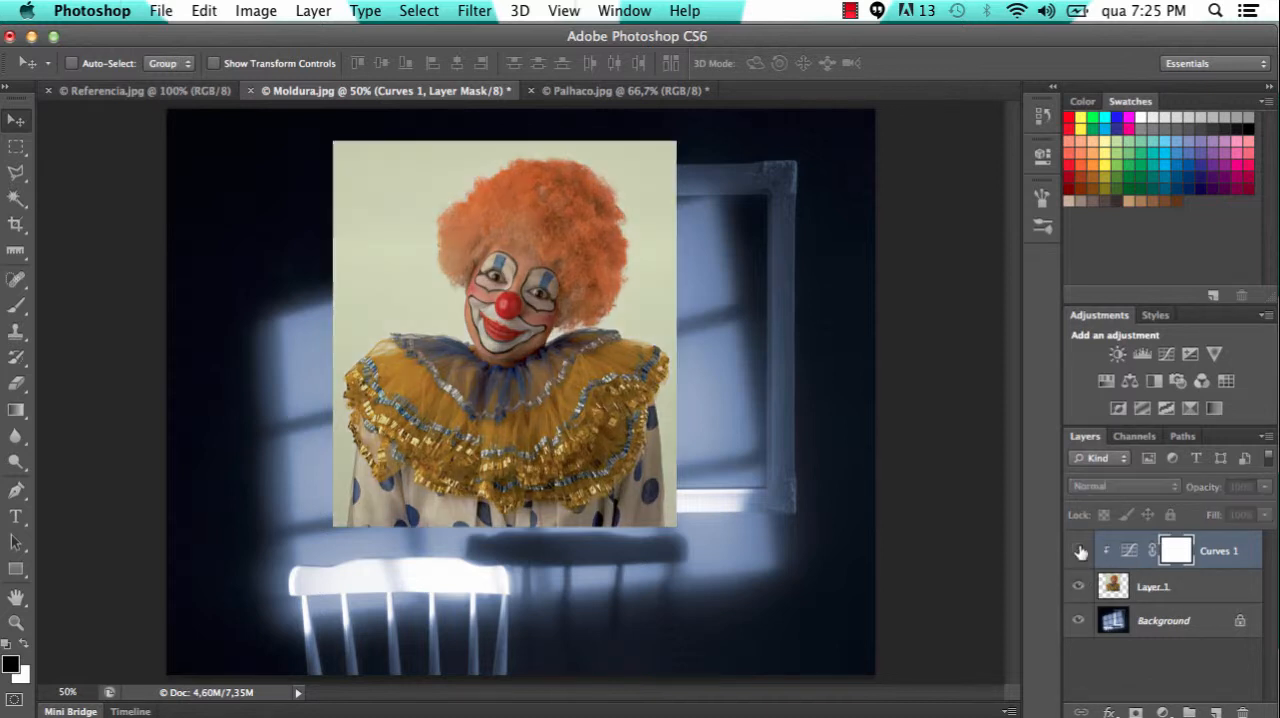
click(1079, 588)
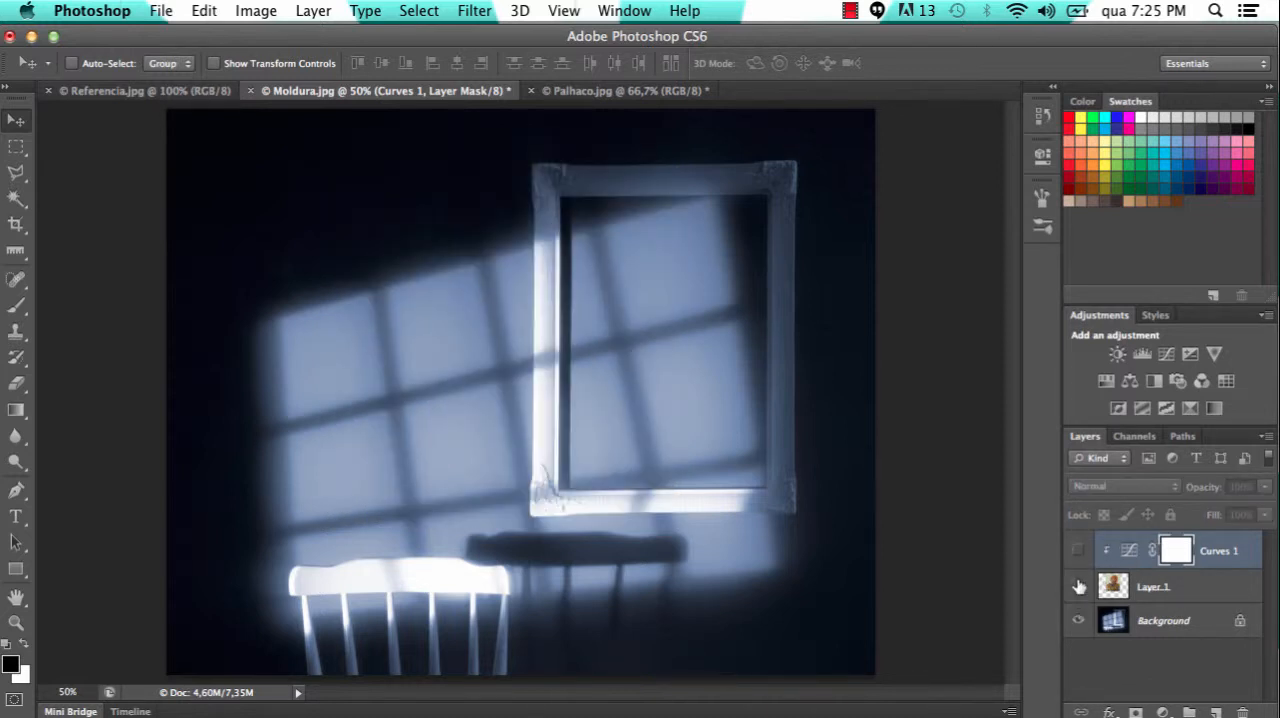
click(1195, 623)
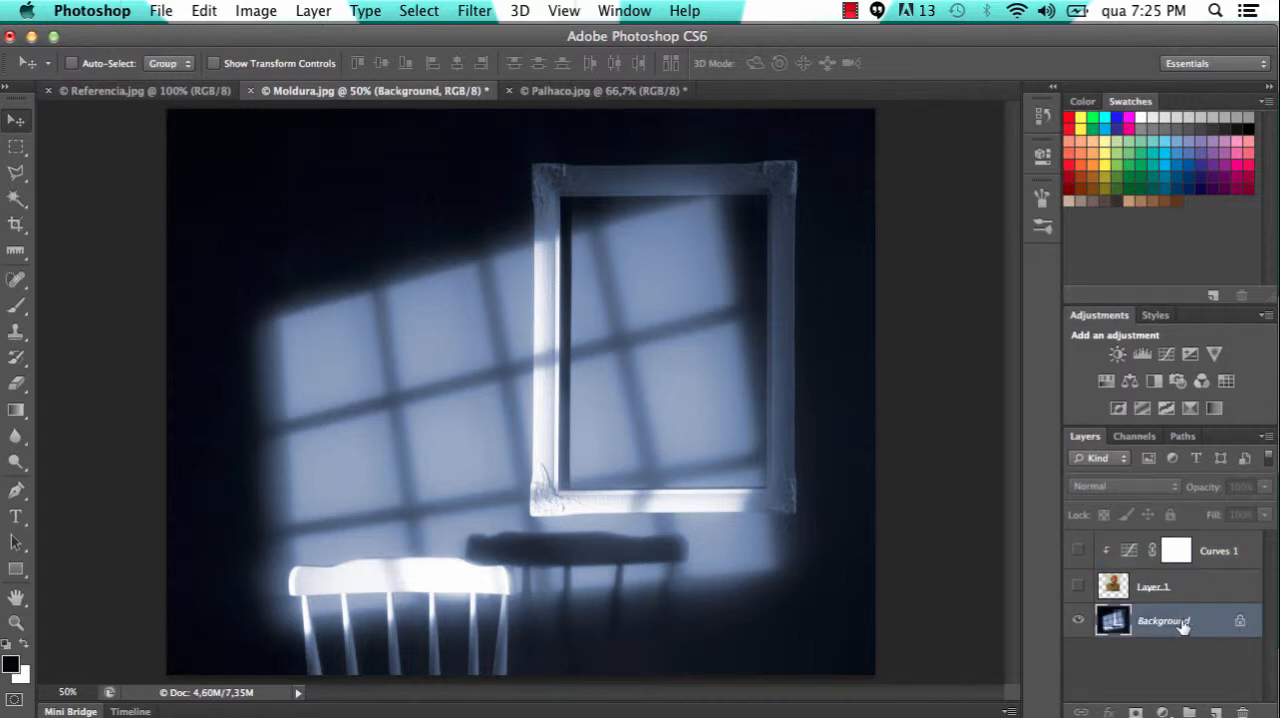
double_click(1182, 623)
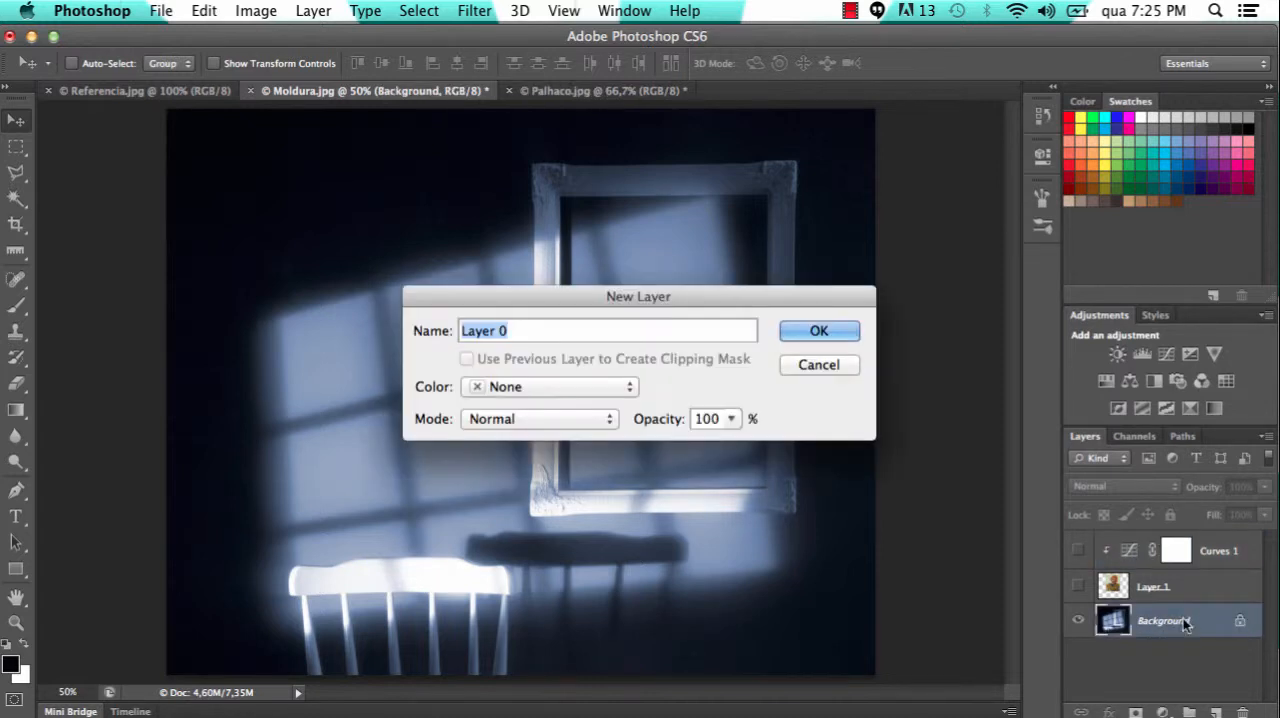
click(819, 331)
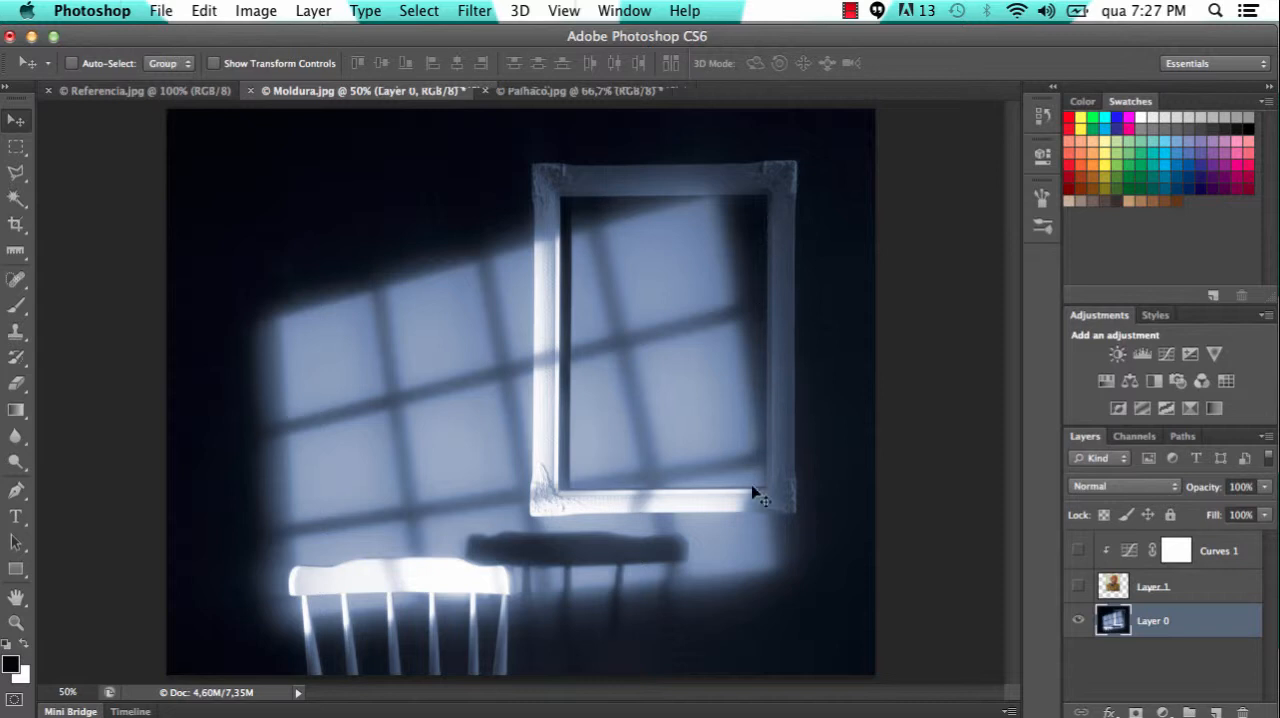
Draw a rectangular marquee selection around the inner opening of the picture frame on Layer 0
click(16, 149)
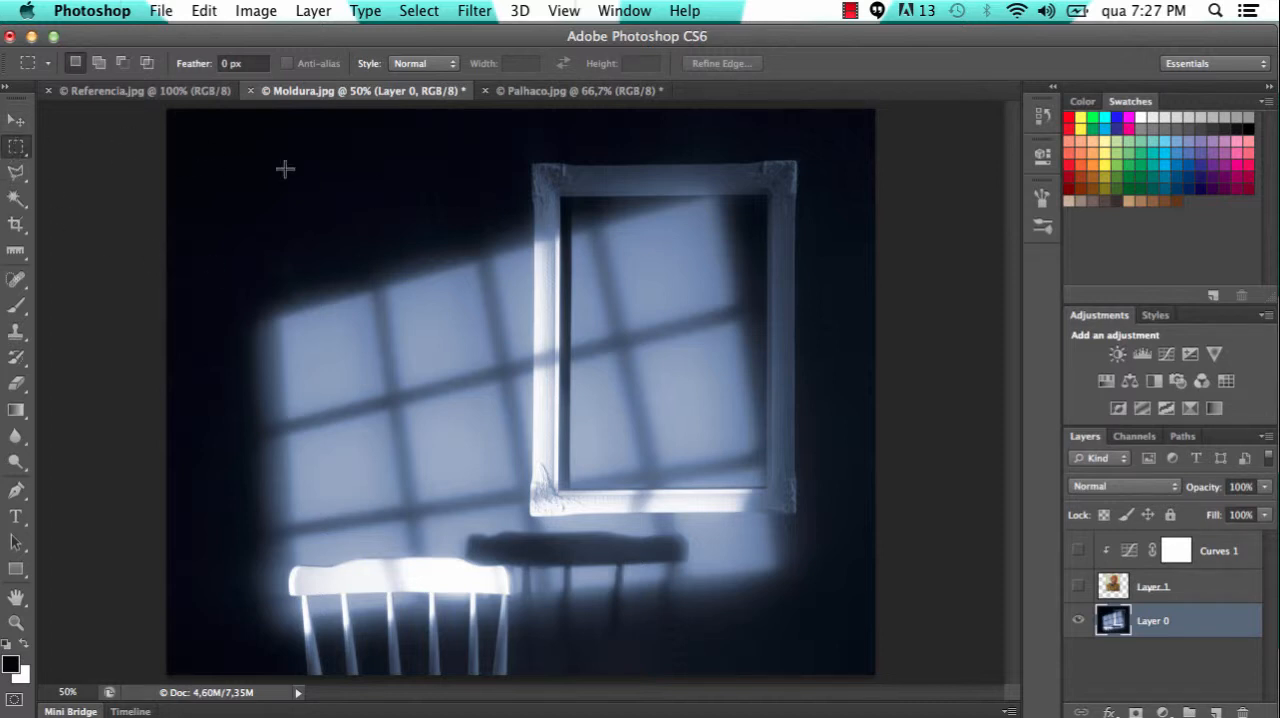
key(super+plus)
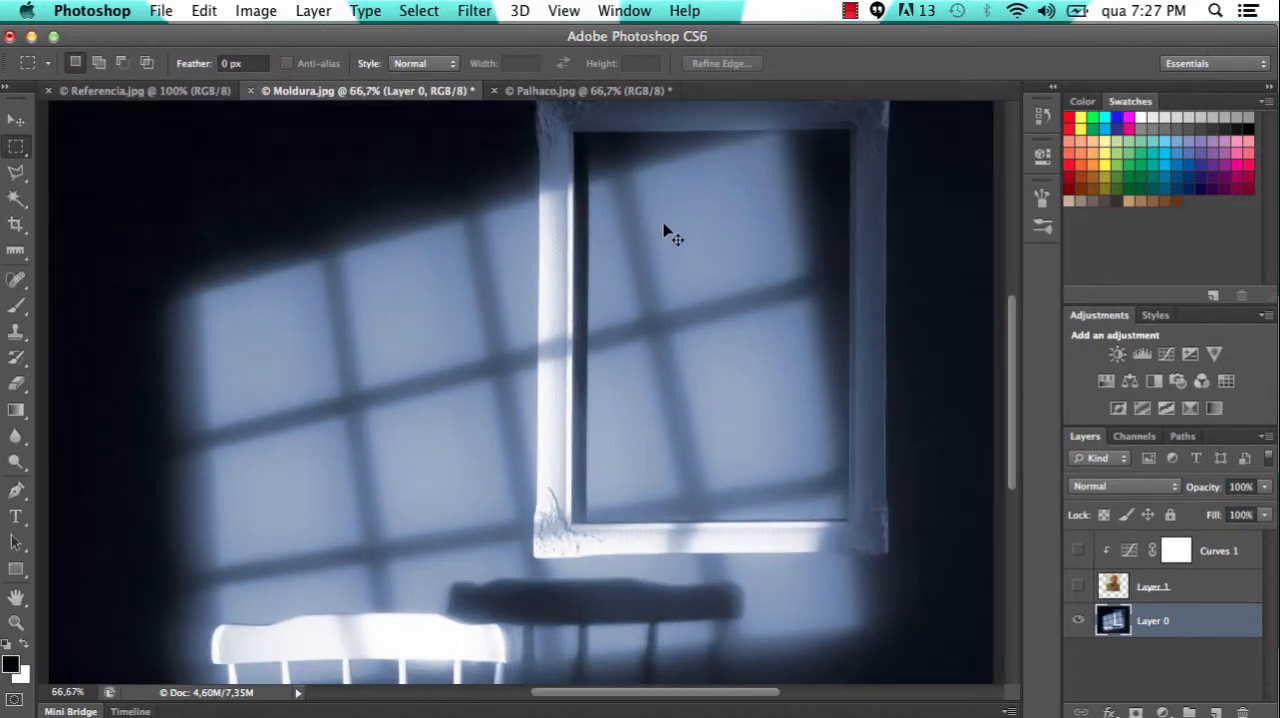
key(super+plus)
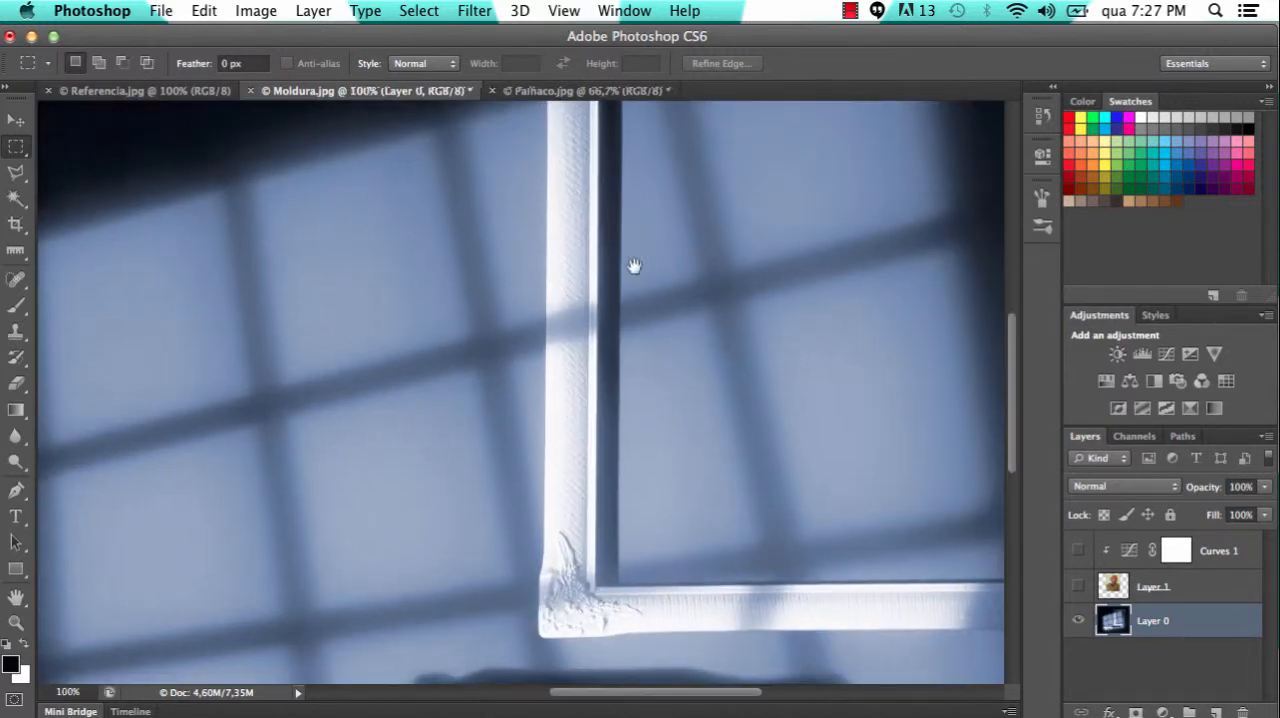
drag(634, 266, 480, 383)
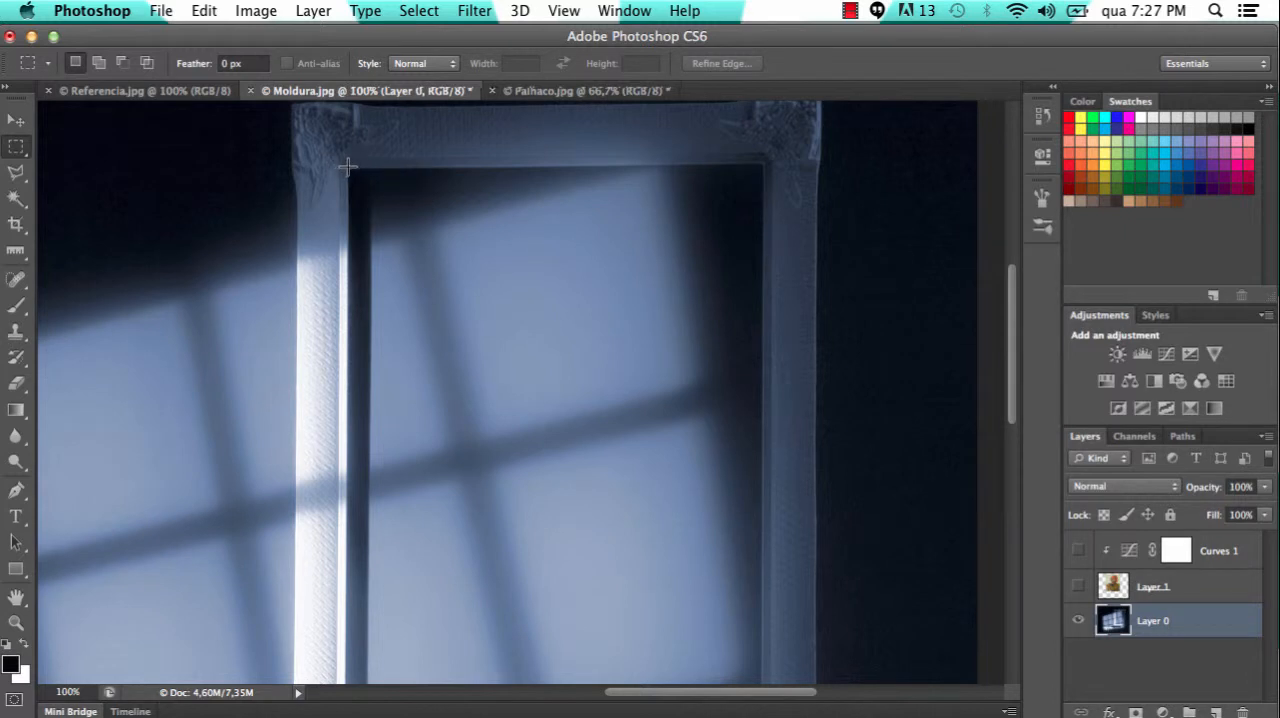
drag(348, 166, 760, 561)
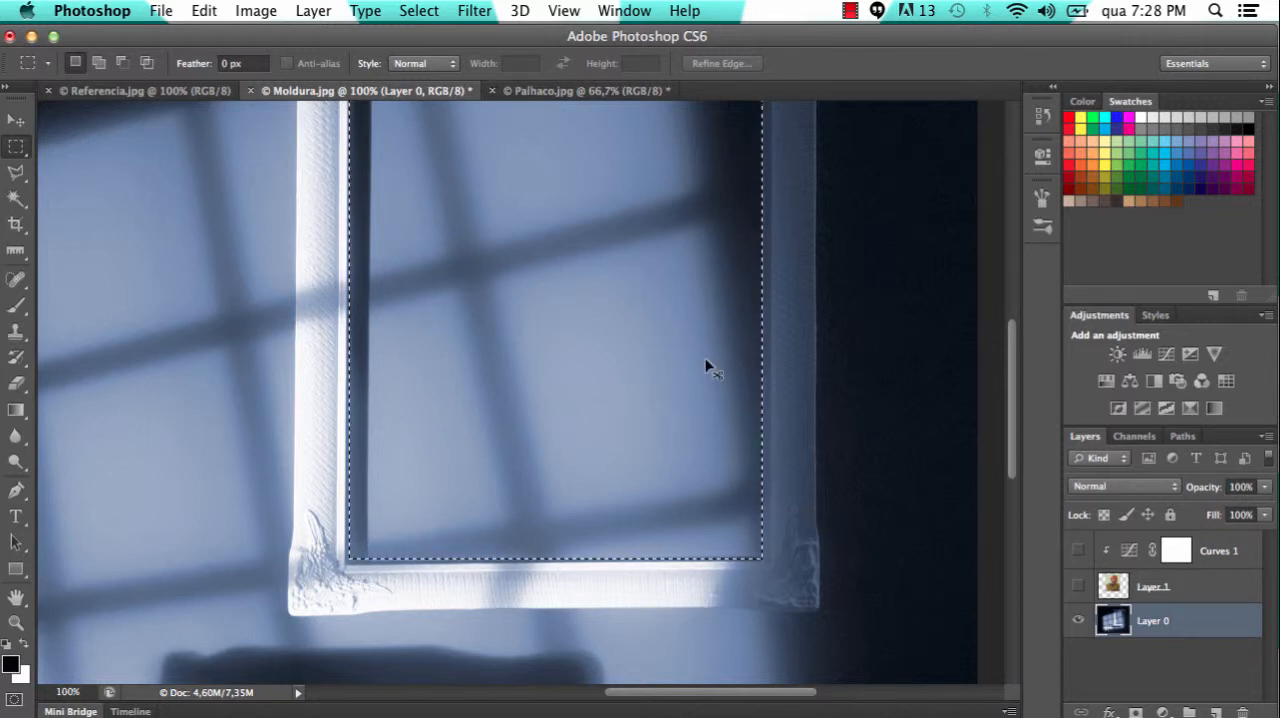
Add a layer mask to Layer 0 from the selection and invert it to cut out the frame's opening
key(super+minus)
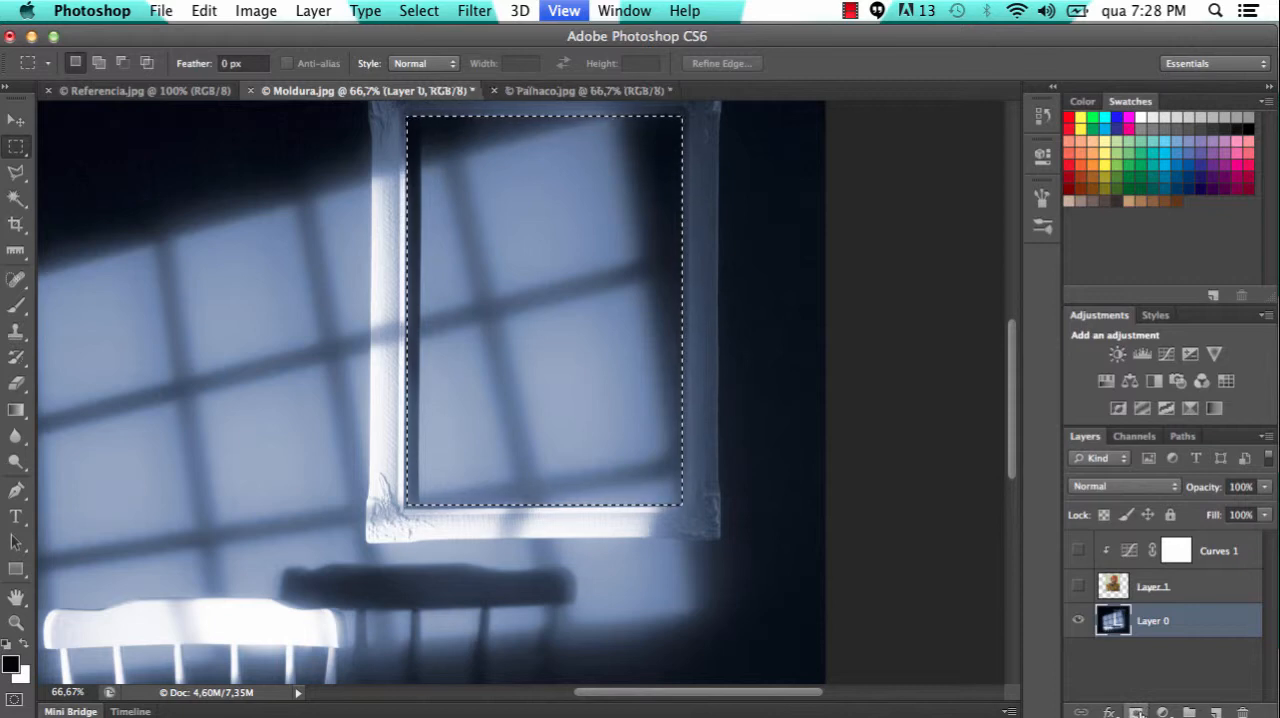
click(1137, 712)
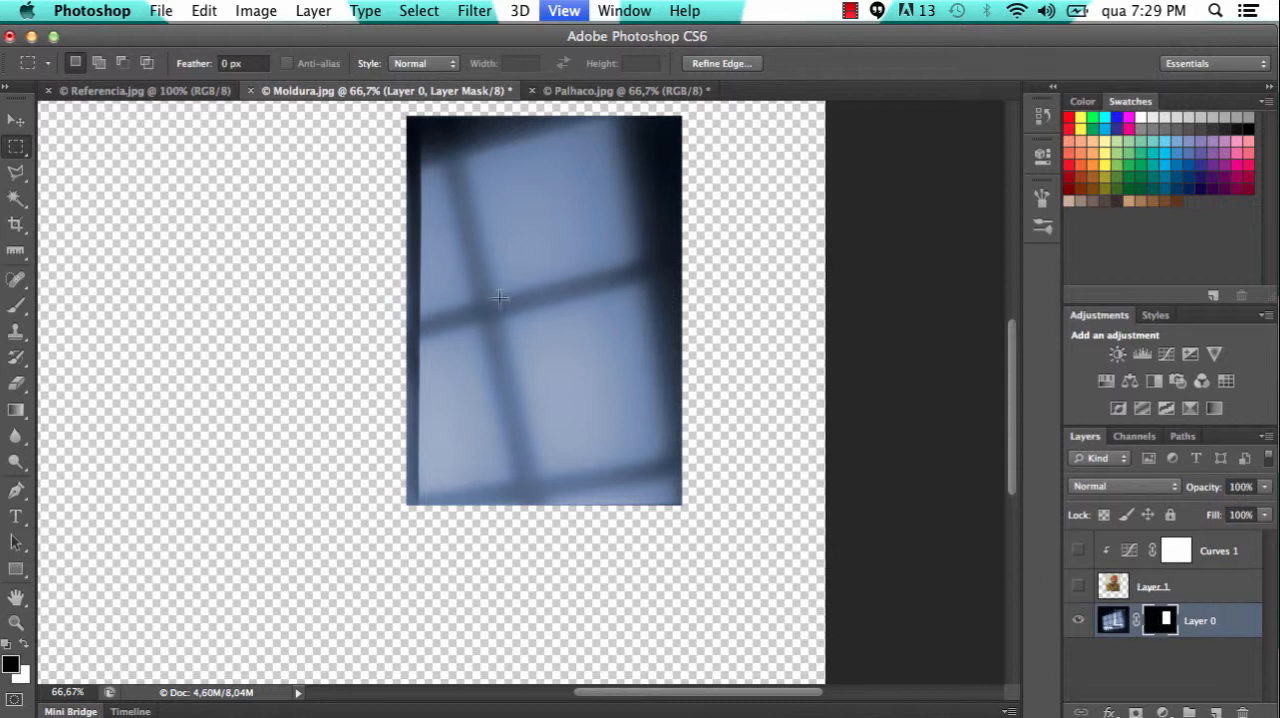
click(16, 305)
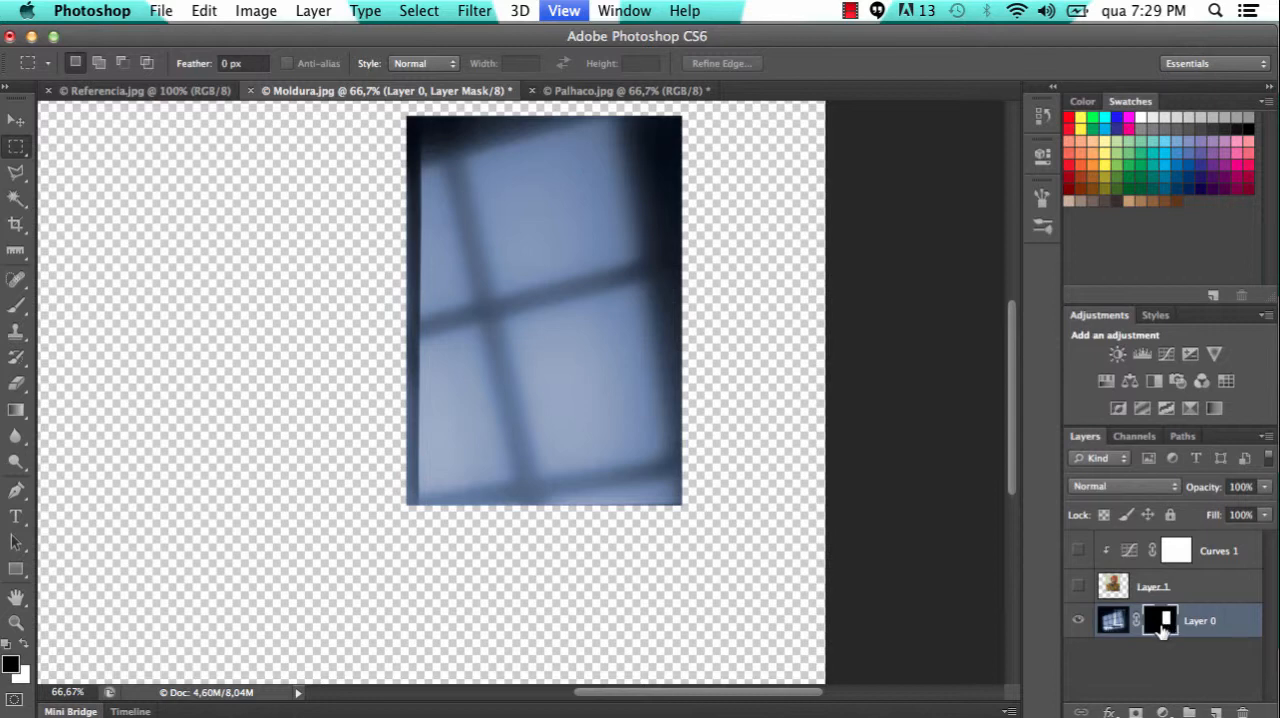
key(super+i)
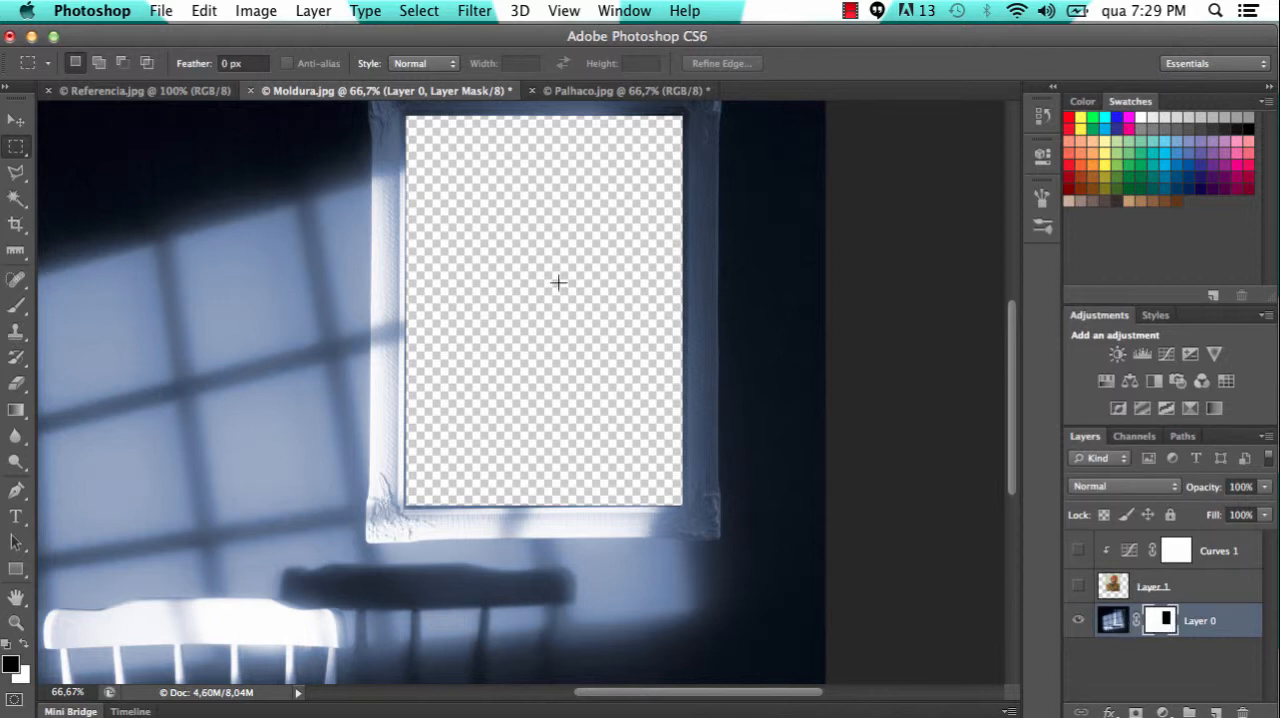
Show Layer 1 and Curves 1 again and move both layers together below Layer 0
key(super+minus)
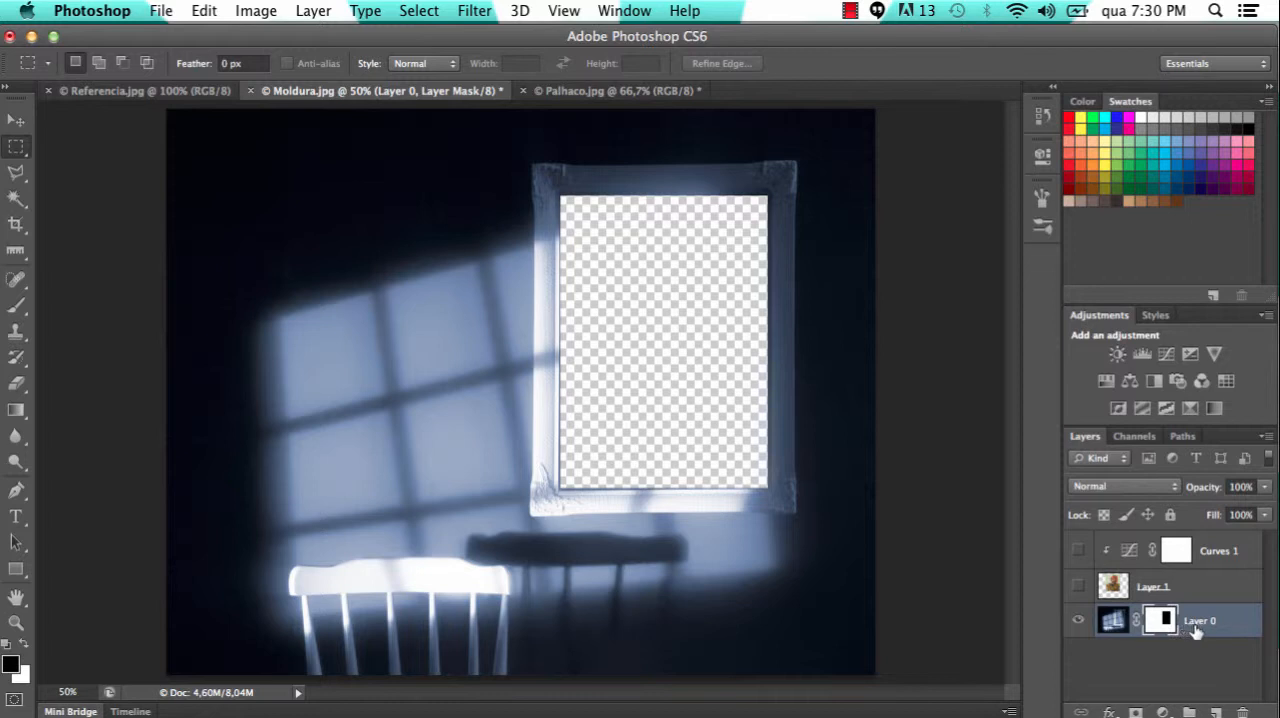
click(1077, 589)
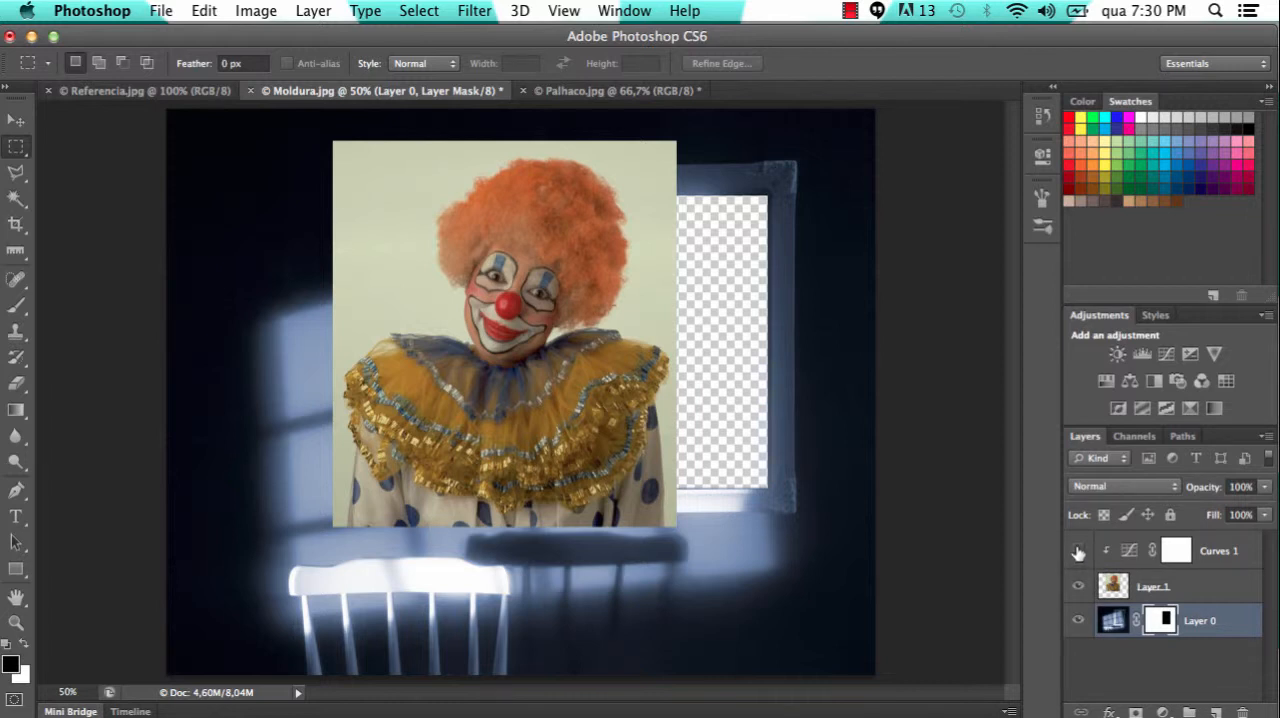
click(1077, 552)
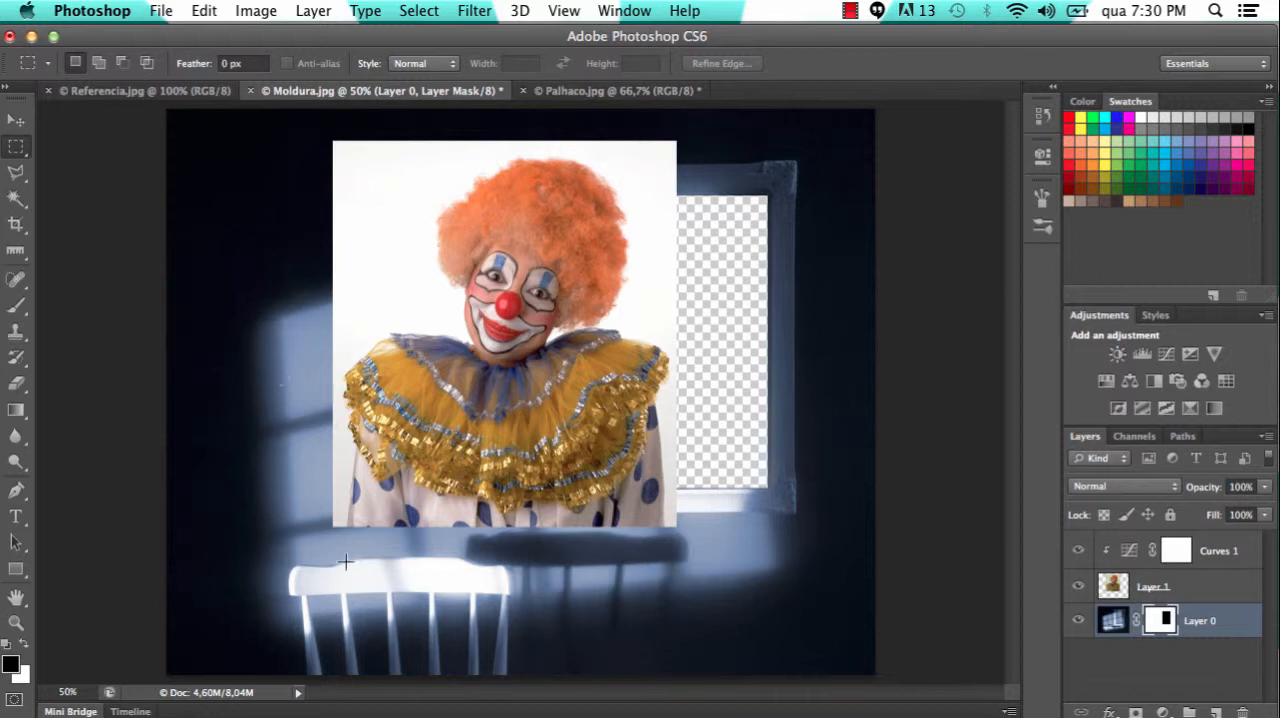
click(1216, 552)
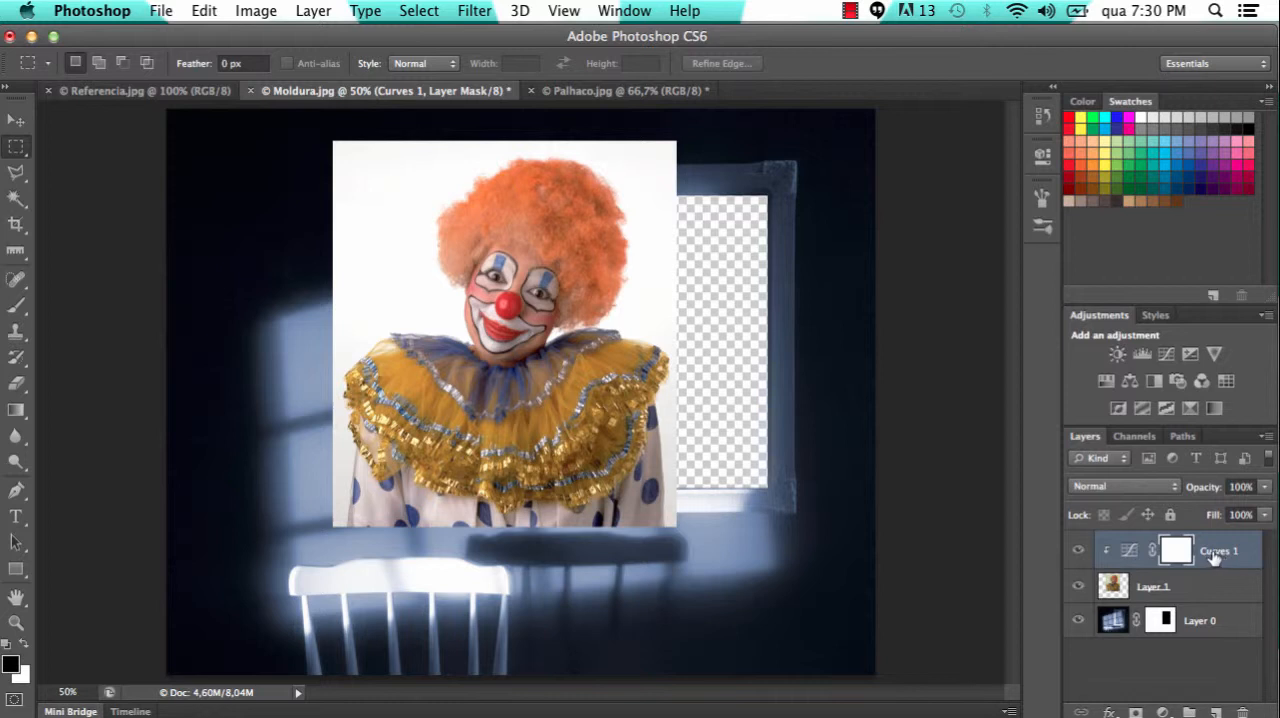
shift+click(1192, 588)
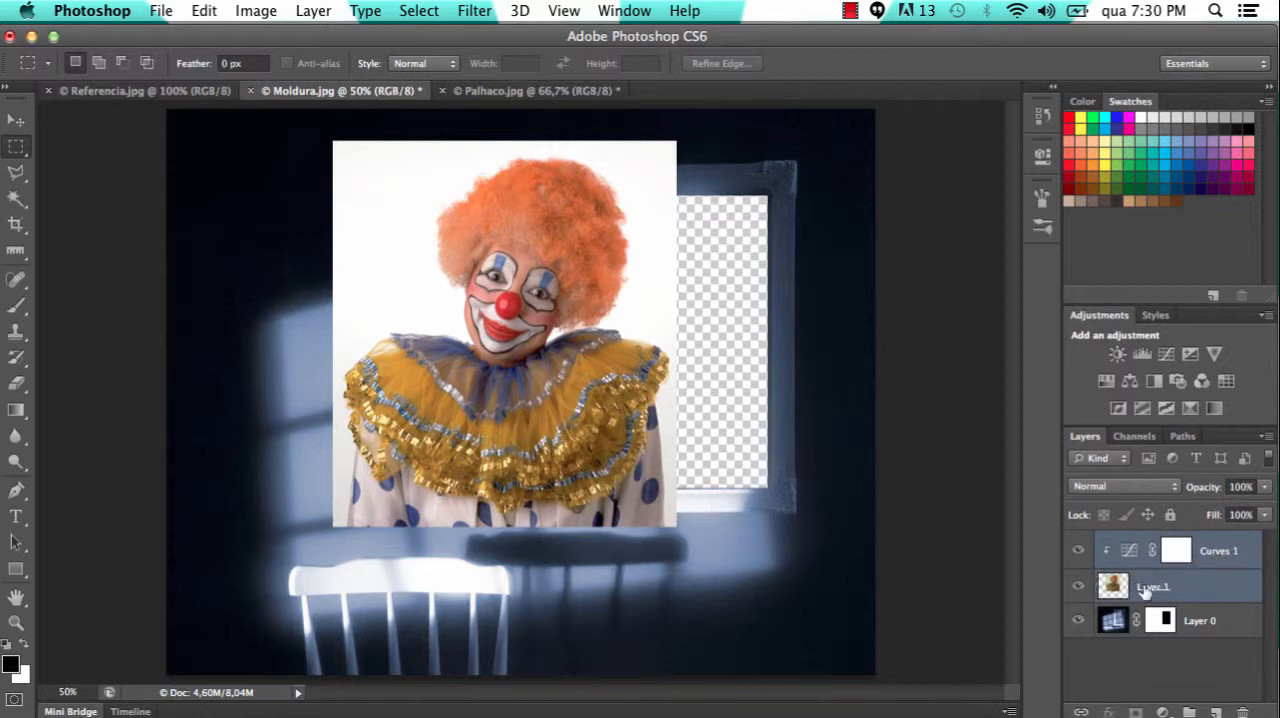
drag(1213, 552, 1196, 640)
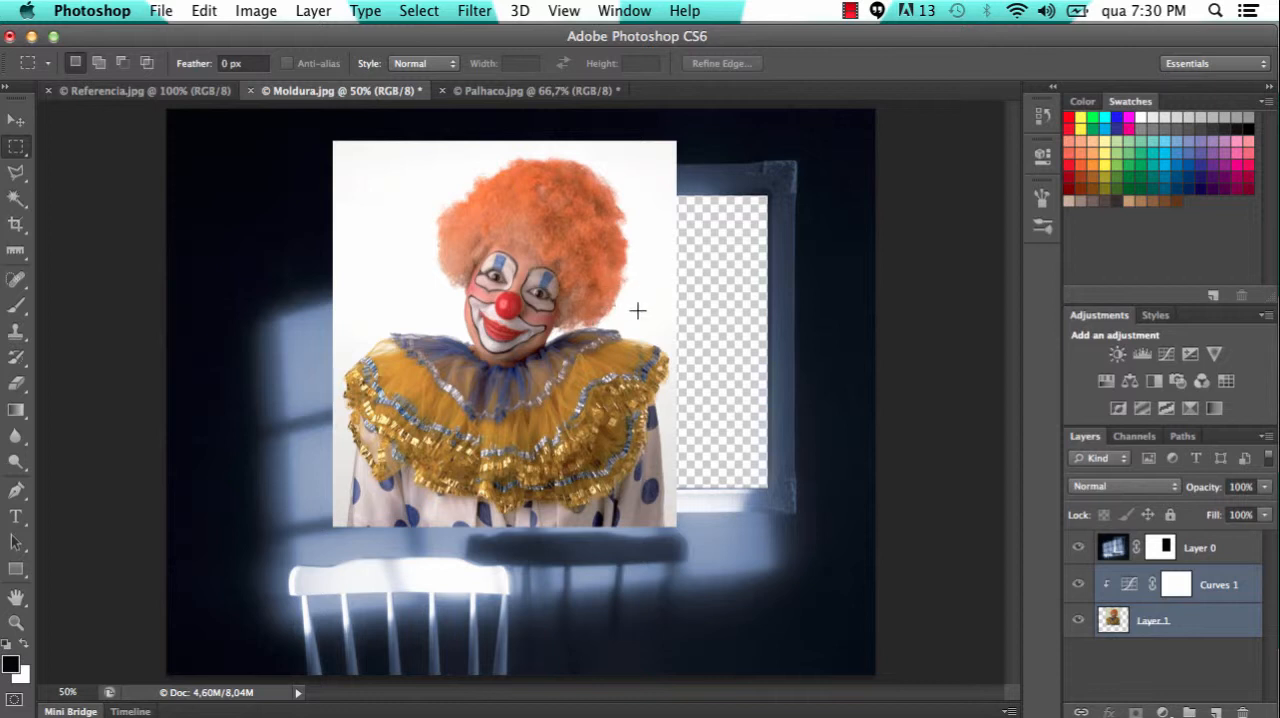
Move the clown photo and its Curves 1 layer behind the frame's opening, and deselect the layers
click(14, 121)
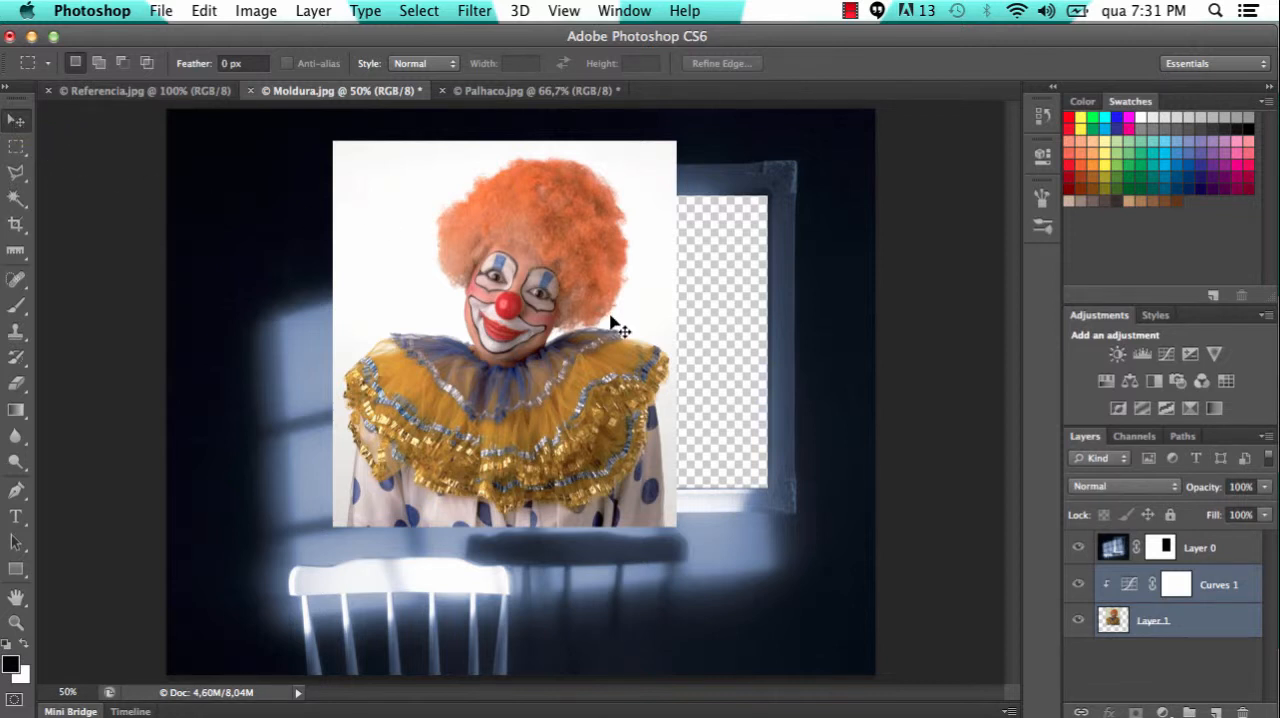
drag(610, 322, 695, 325)
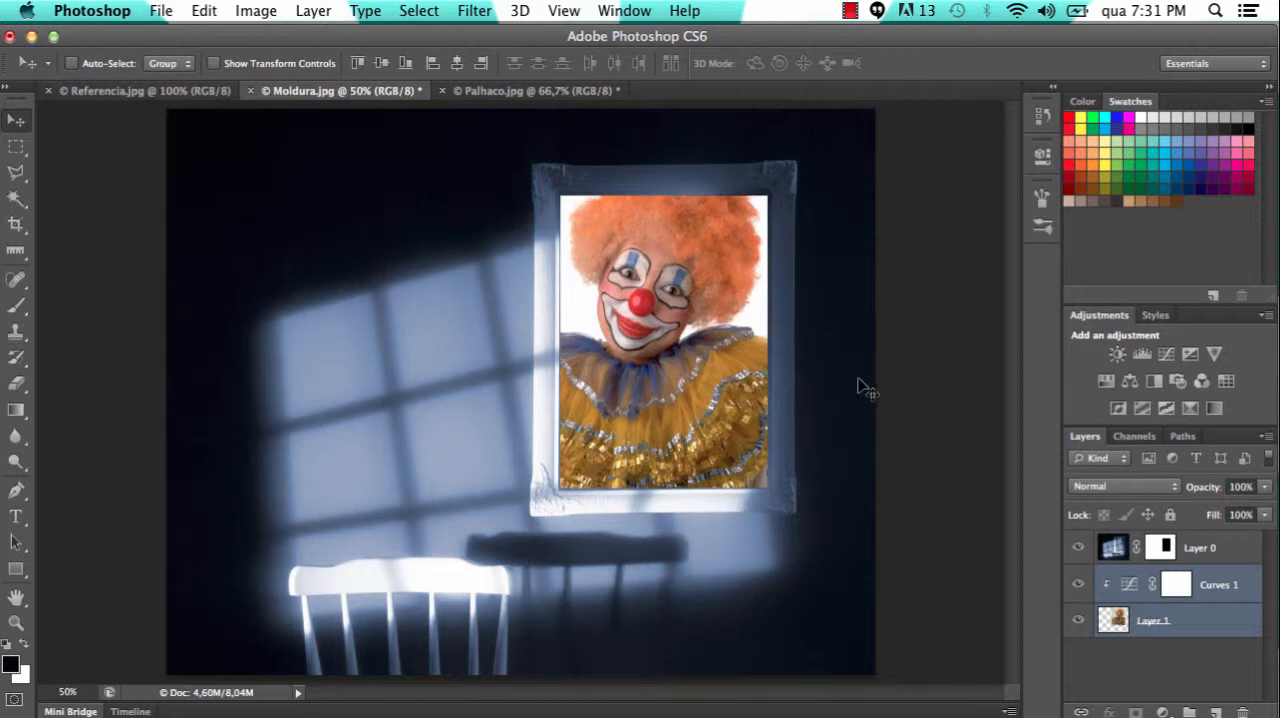
click(1190, 656)
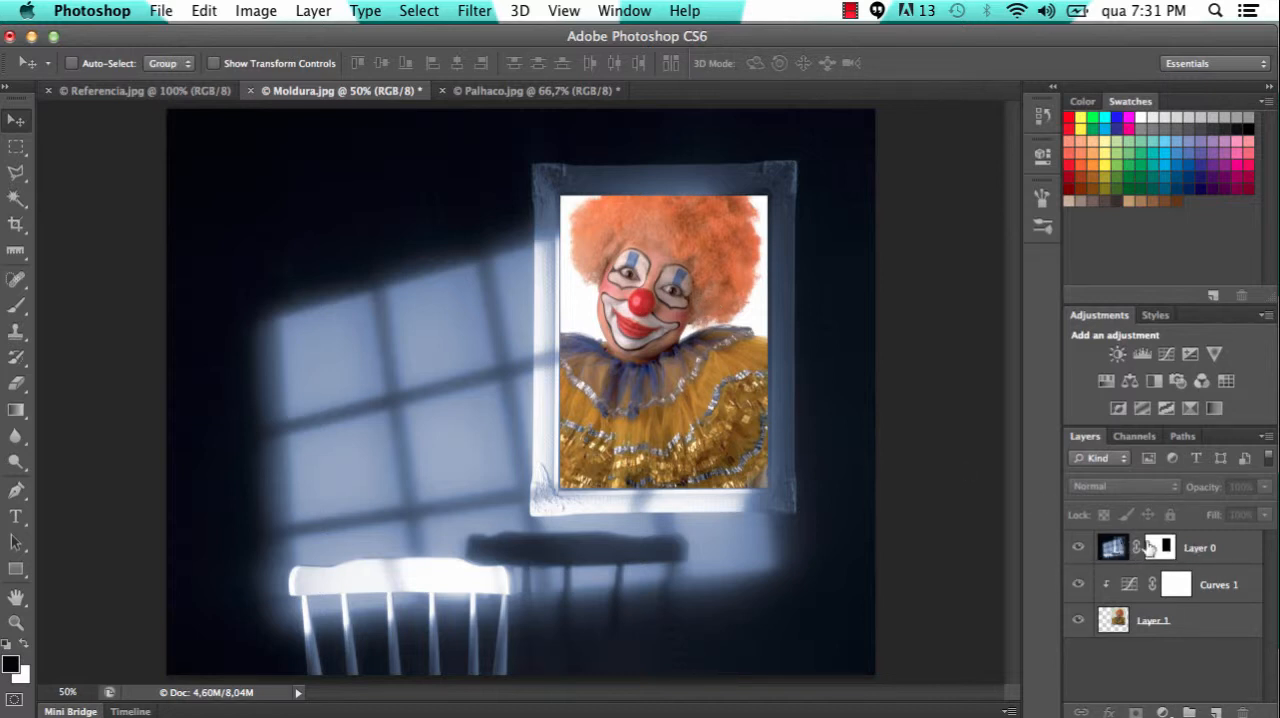
Hide and show Layer 0 repeatedly to compare the full clown photo with its masked view
click(1079, 548)
click(1079, 548)
click(1079, 548)
click(1079, 548)
Duplicate Layer 0 and invert the copy's layer mask so that it shows only the inside of the frame
click(1186, 550)
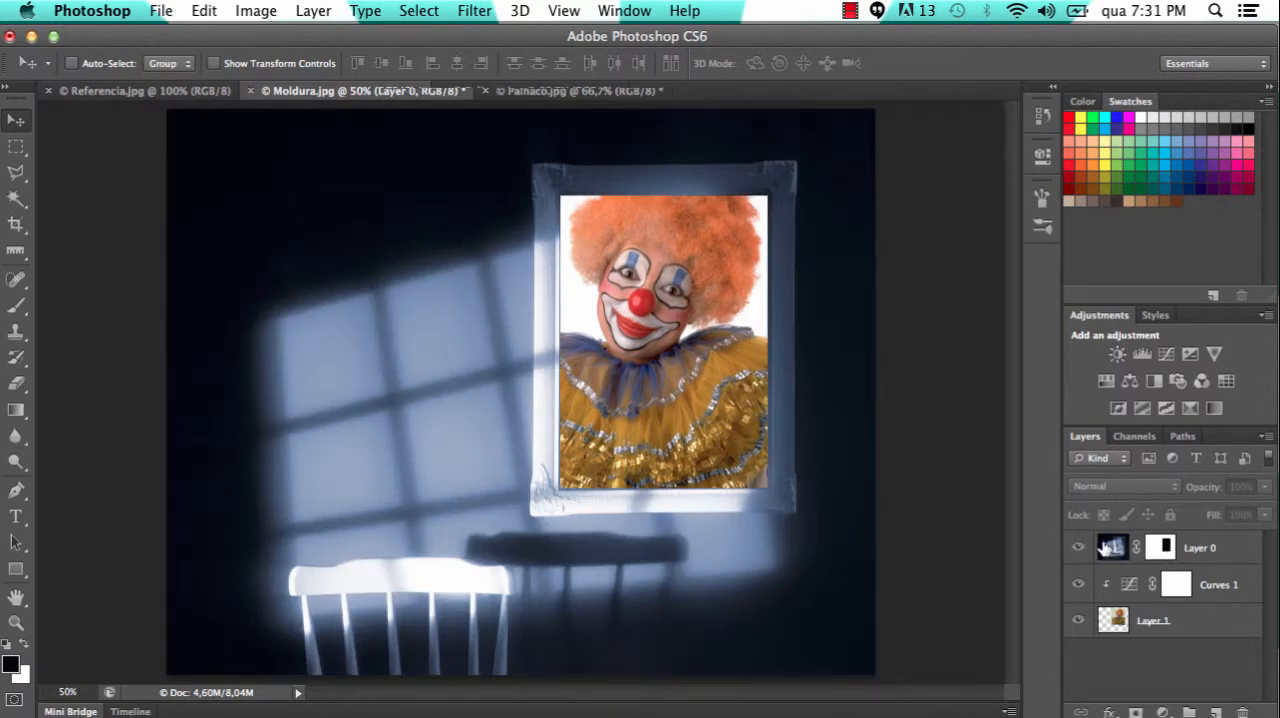
click(1197, 549)
key(super+j)
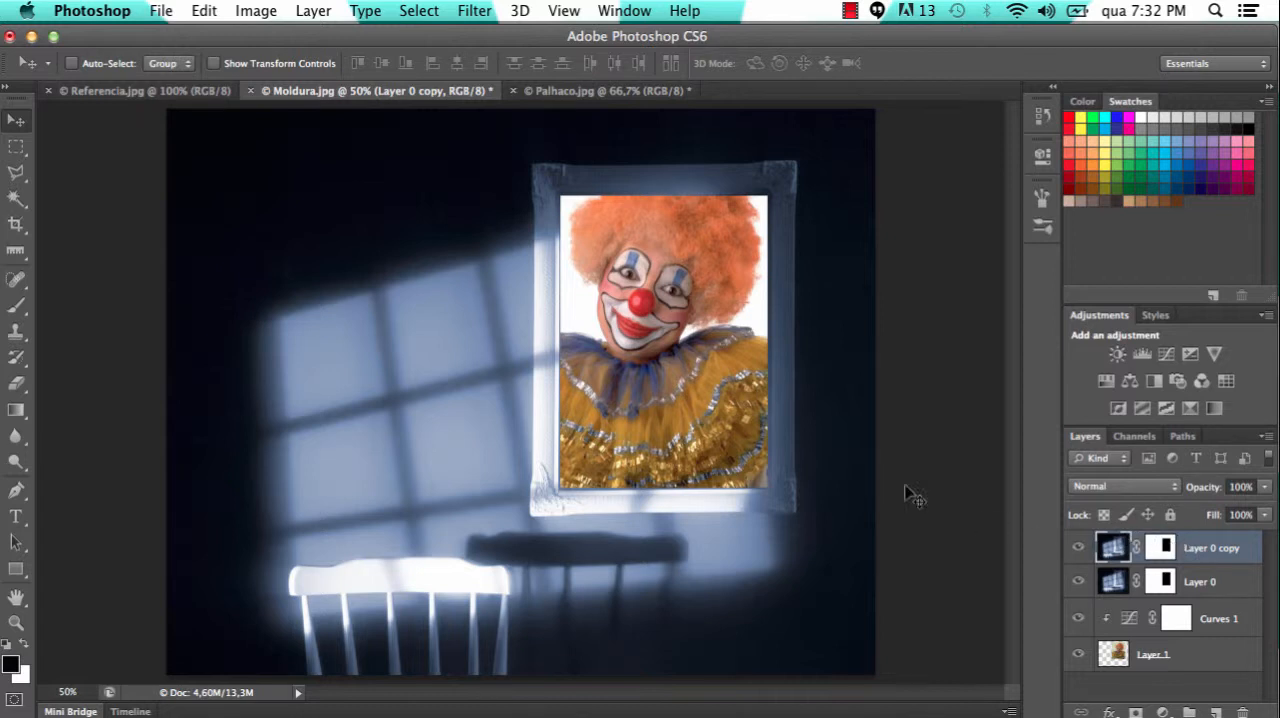
click(1162, 550)
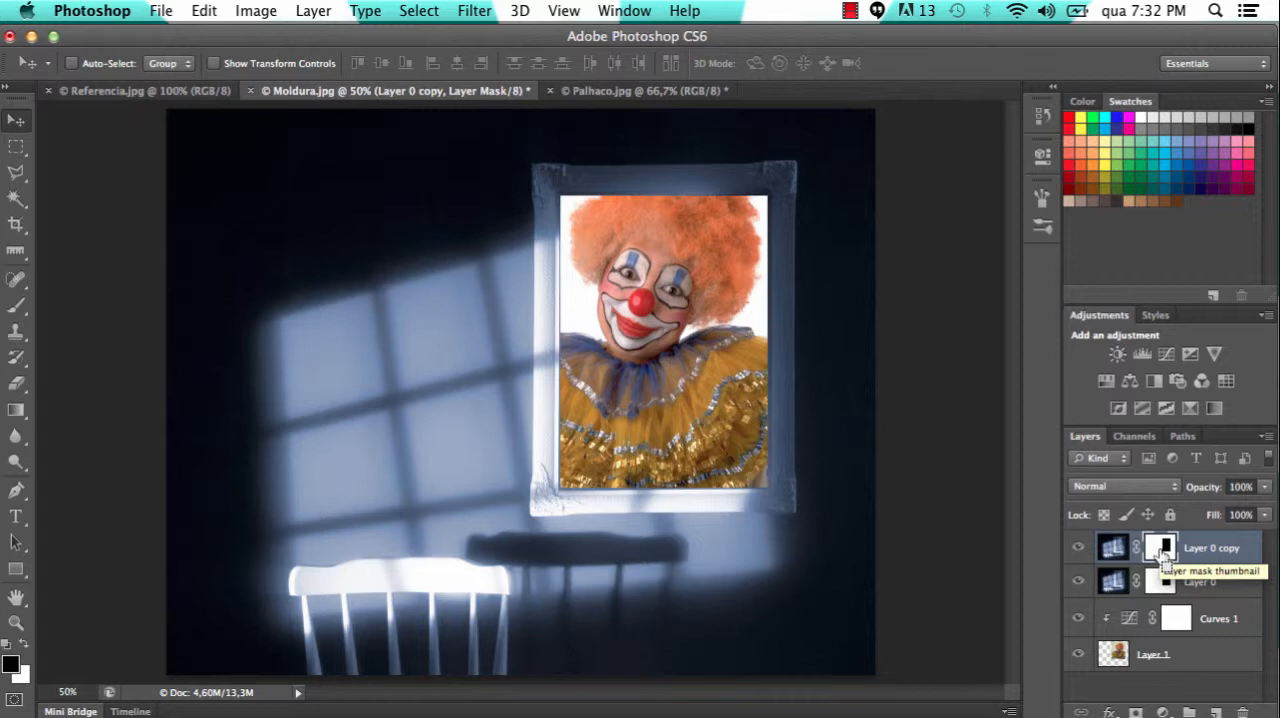
key(super+i)
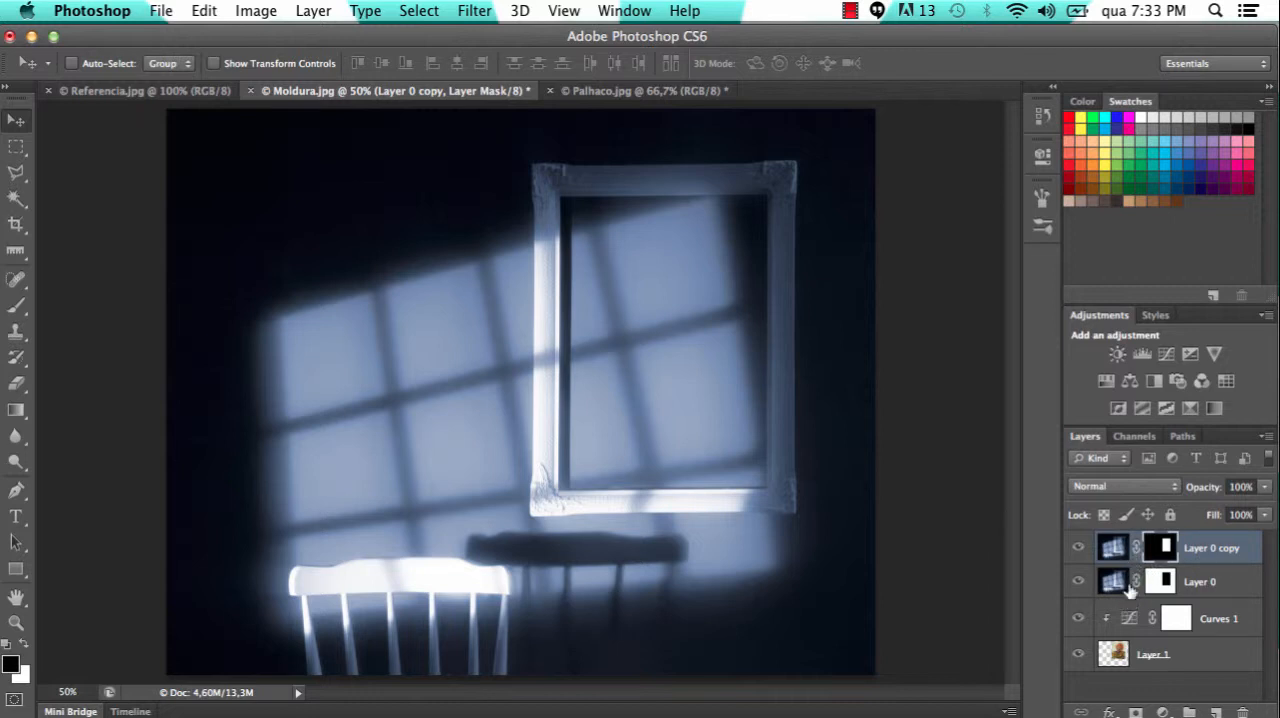
Toggle the visibility of Layer 0 copy to compare the frame with and without the window shadows over the clown
click(1078, 550)
click(1078, 550)
click(1079, 550)
click(1079, 550)
click(1079, 550)
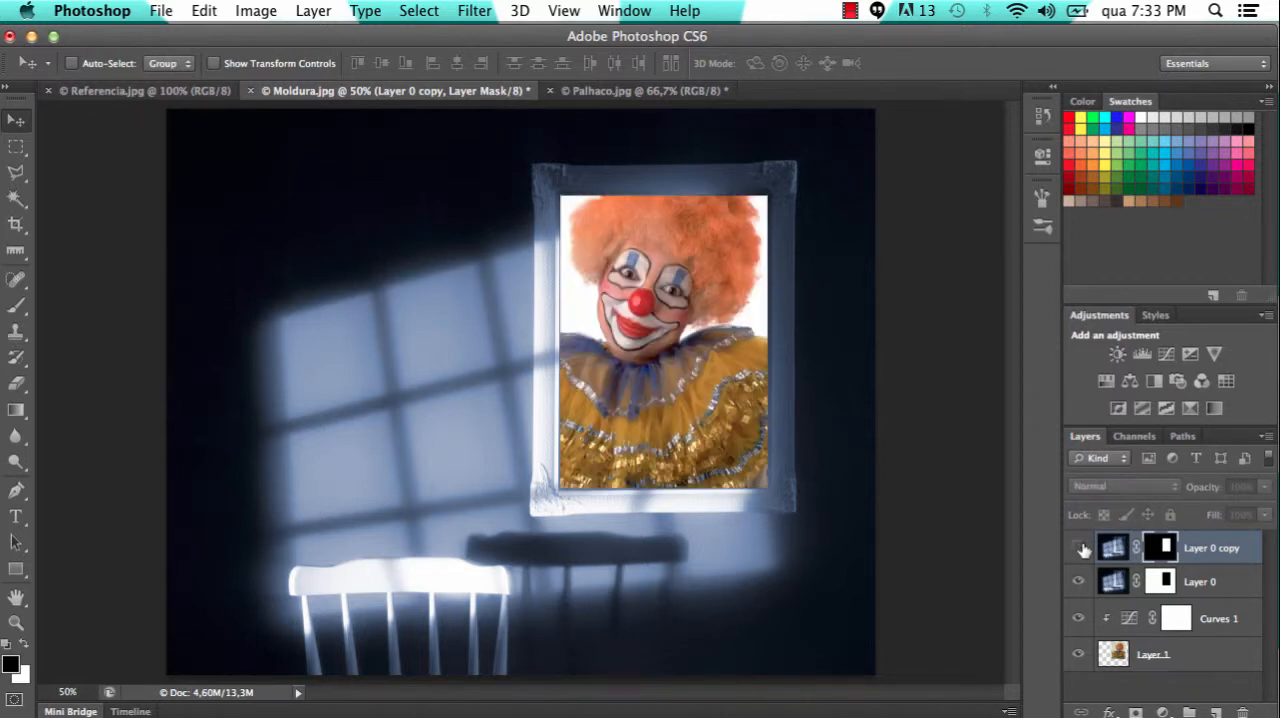
click(1079, 550)
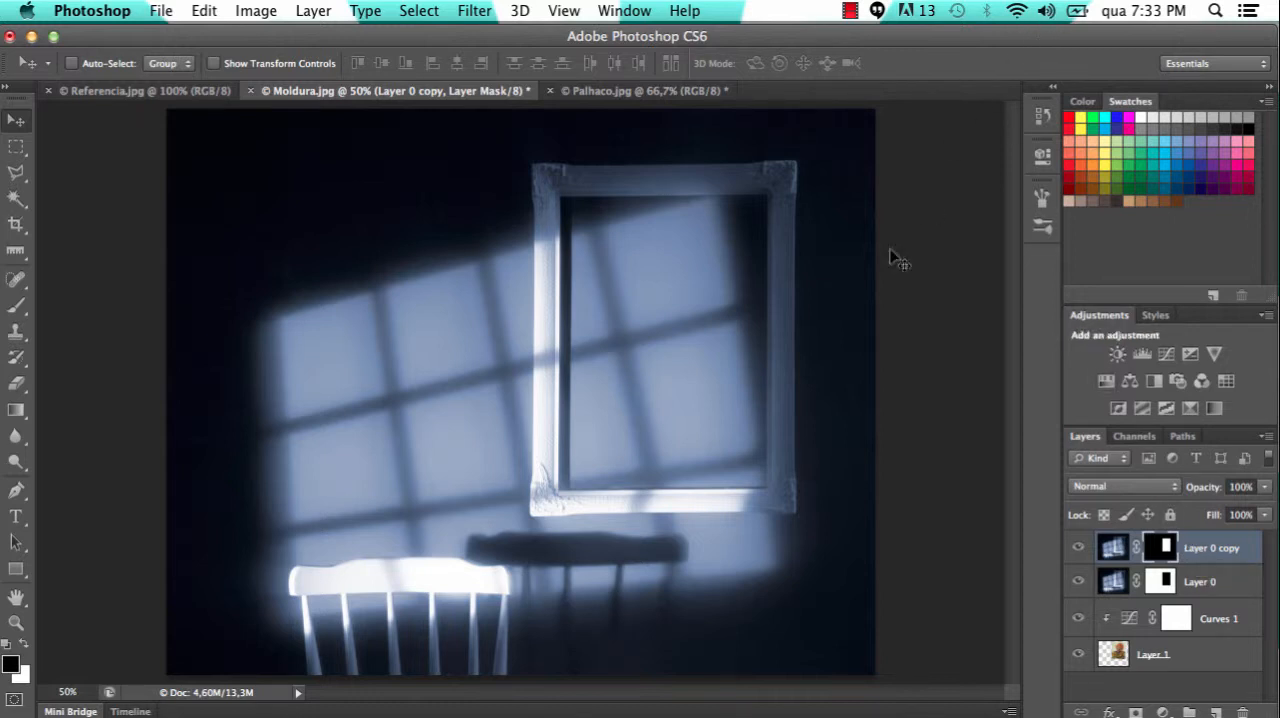
Switch to the Chrome window with the Google search and close it to return to Photoshop
click(737, 707)
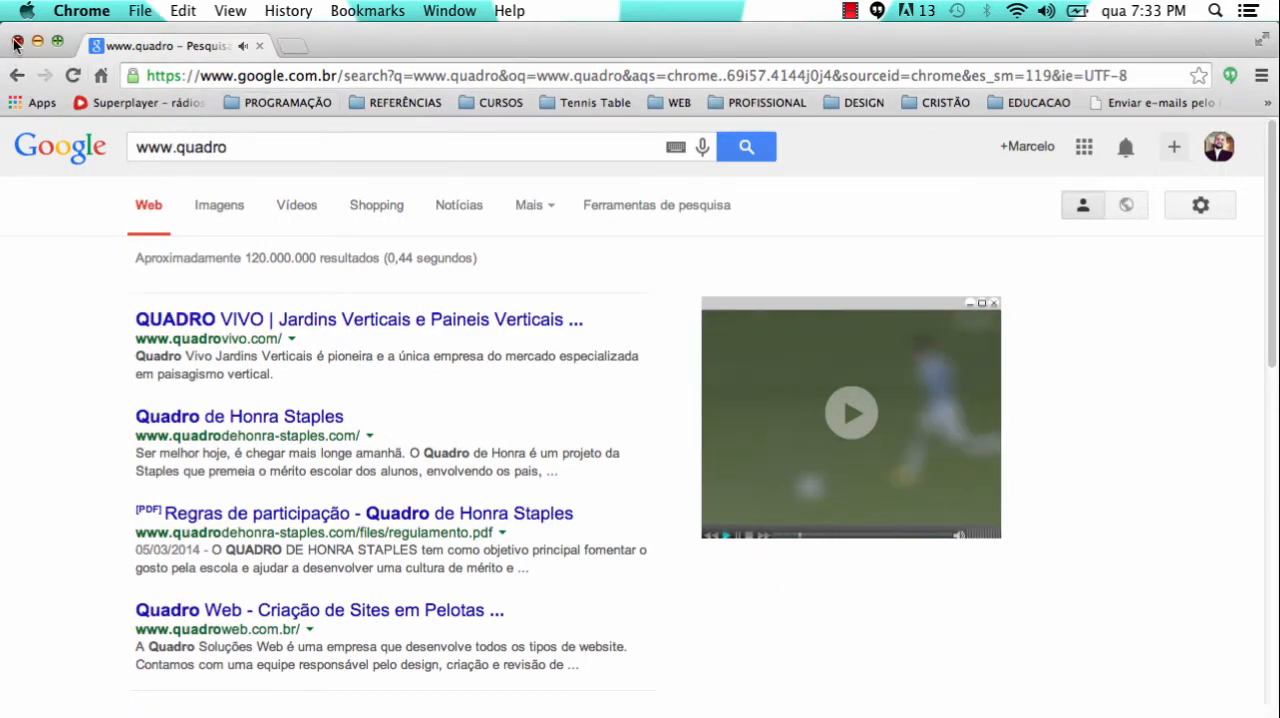
click(17, 42)
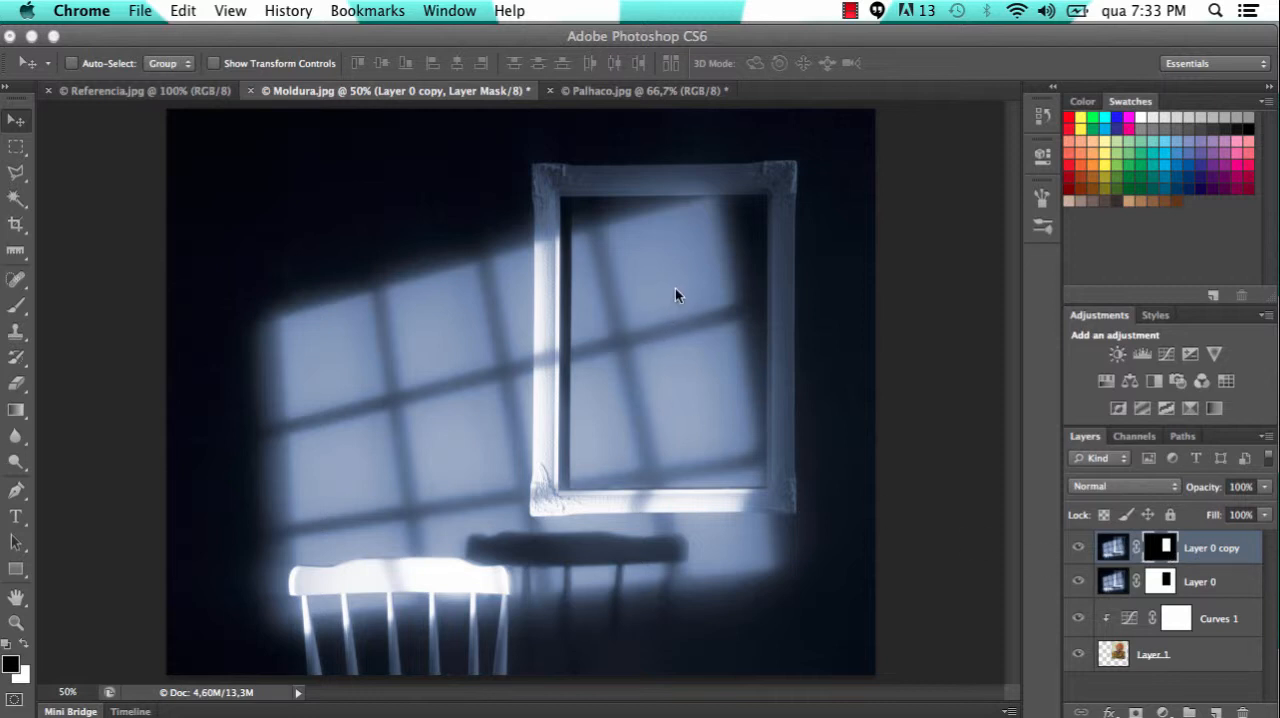
Target the image of Layer 0 copy instead of its mask, and check the finished montage in Referencia.jpg
click(1113, 552)
click(1115, 552)
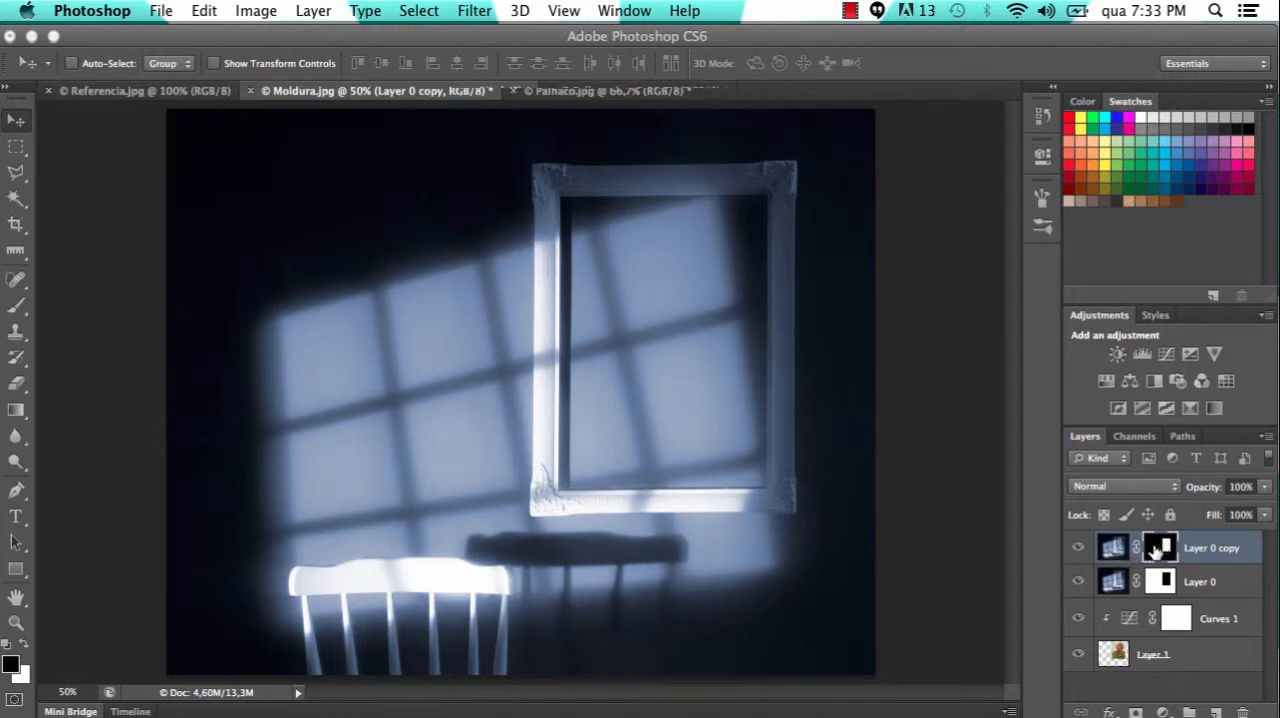
click(1162, 548)
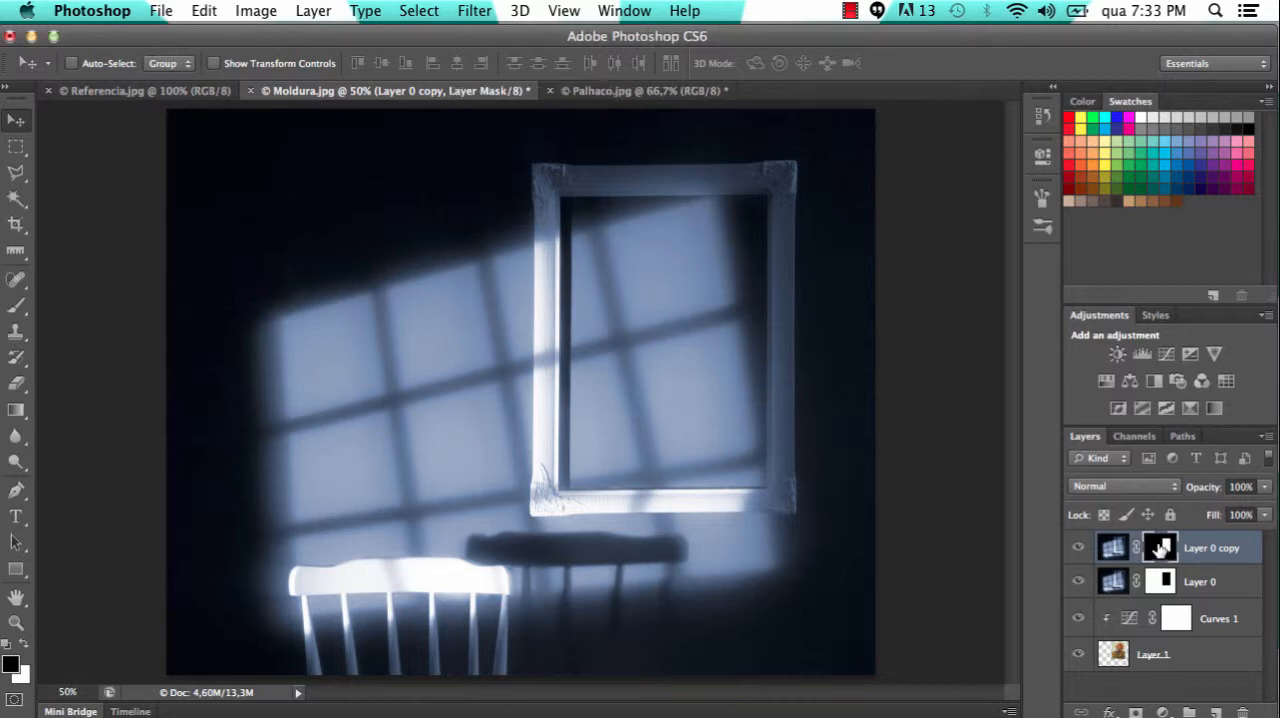
click(1113, 547)
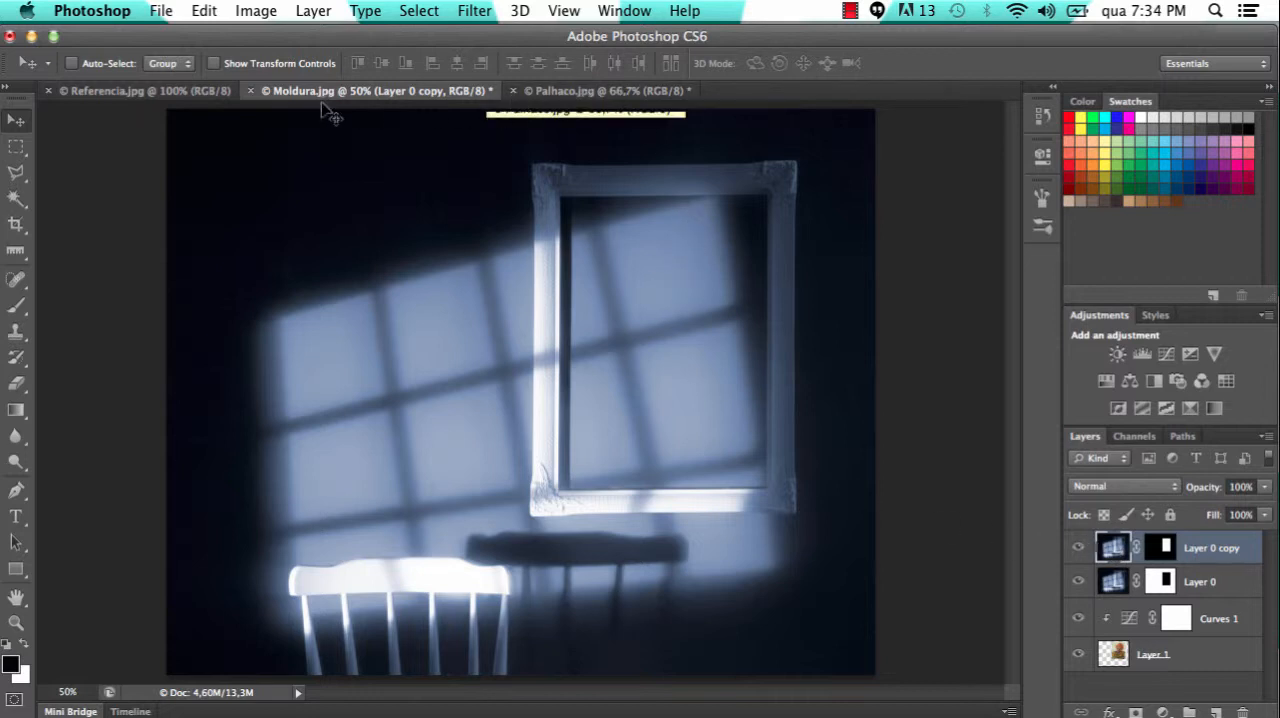
click(118, 92)
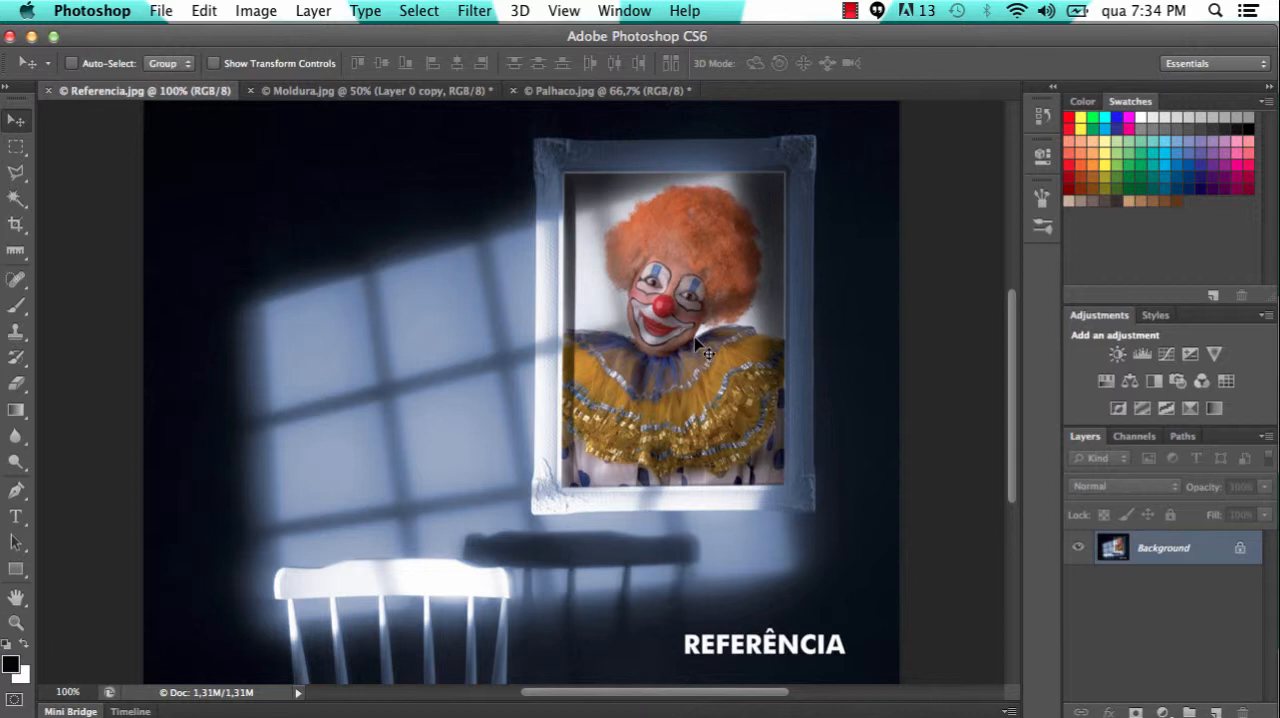
click(455, 91)
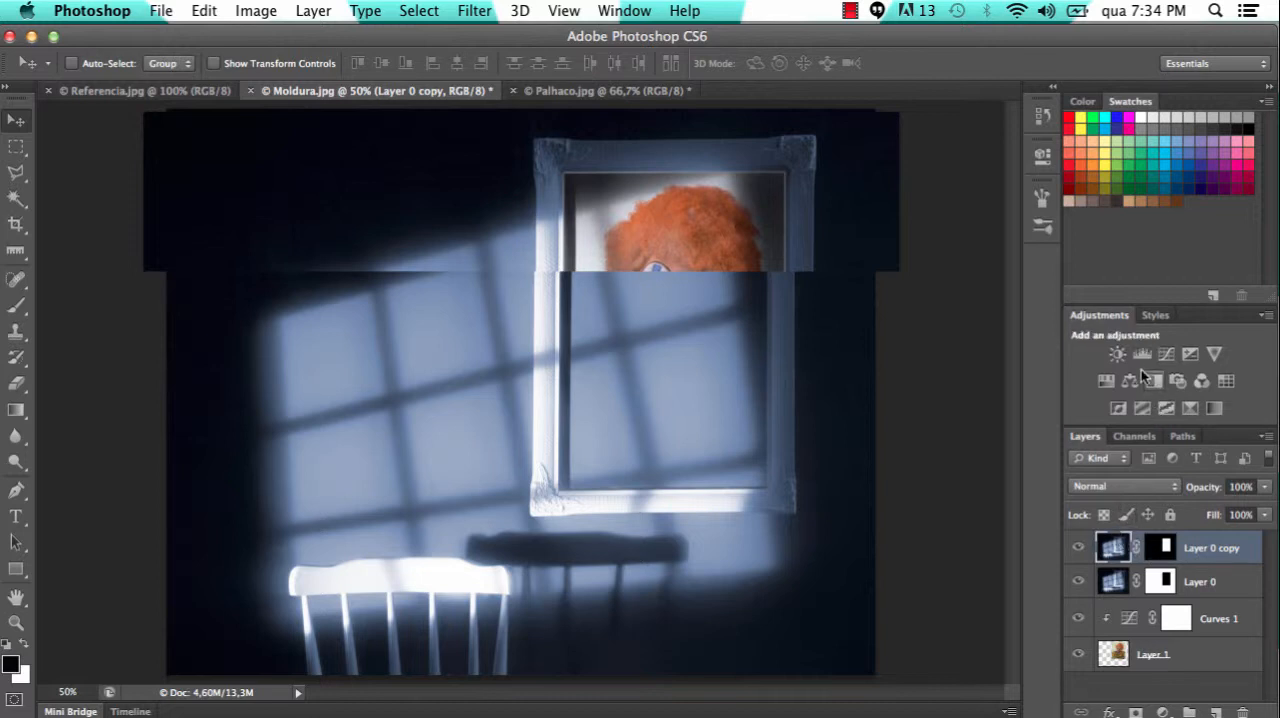
Add a Curves adjustment above Layer 0 copy and set its white point from the bright blue light inside the frame
click(1165, 711)
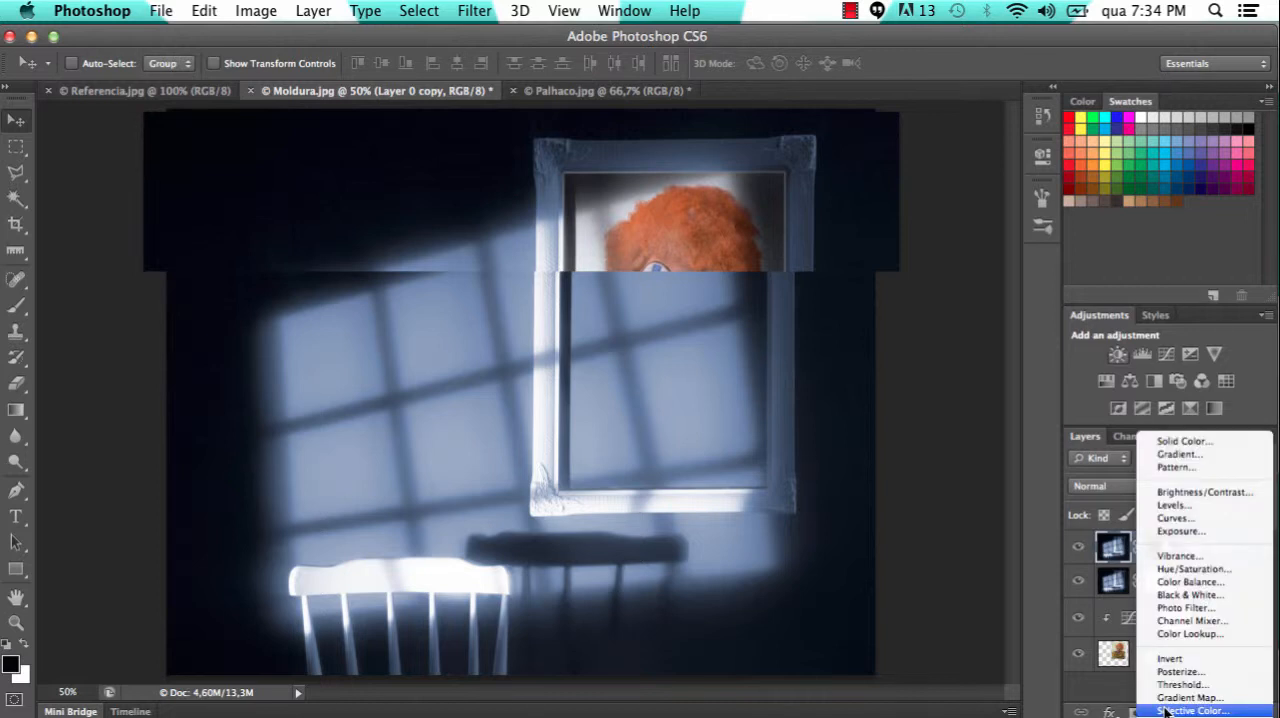
click(1174, 518)
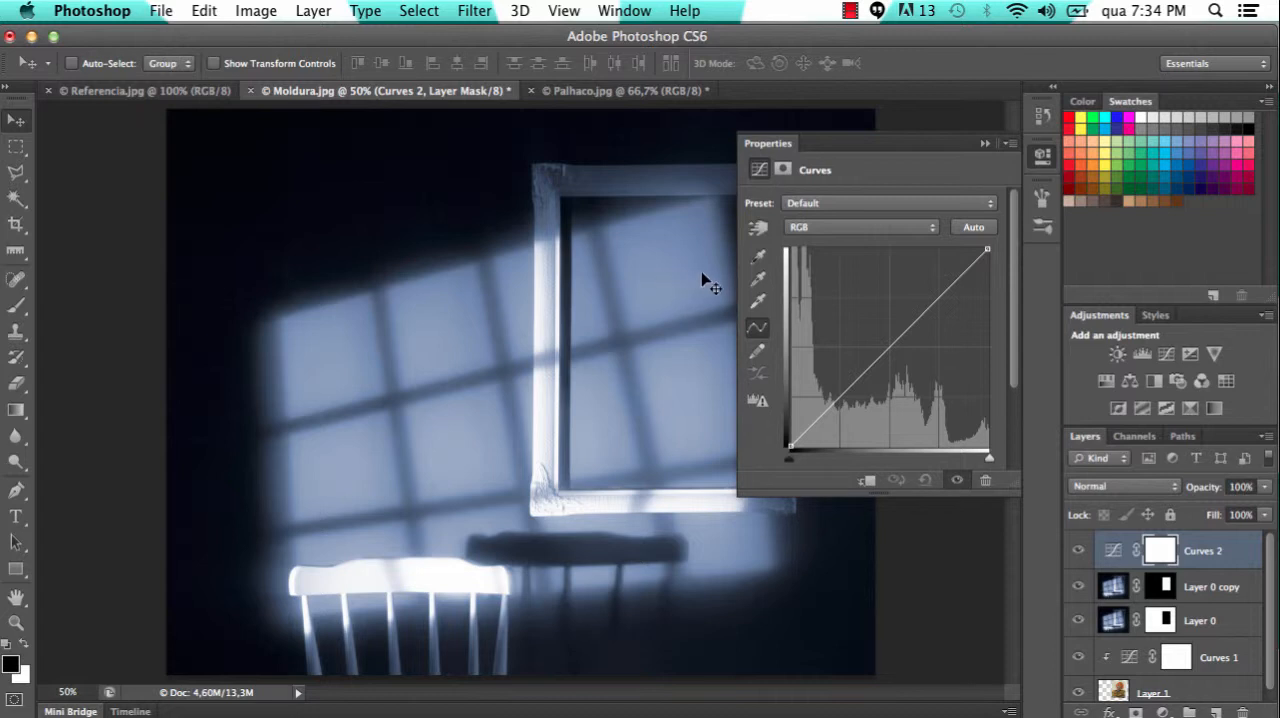
click(759, 302)
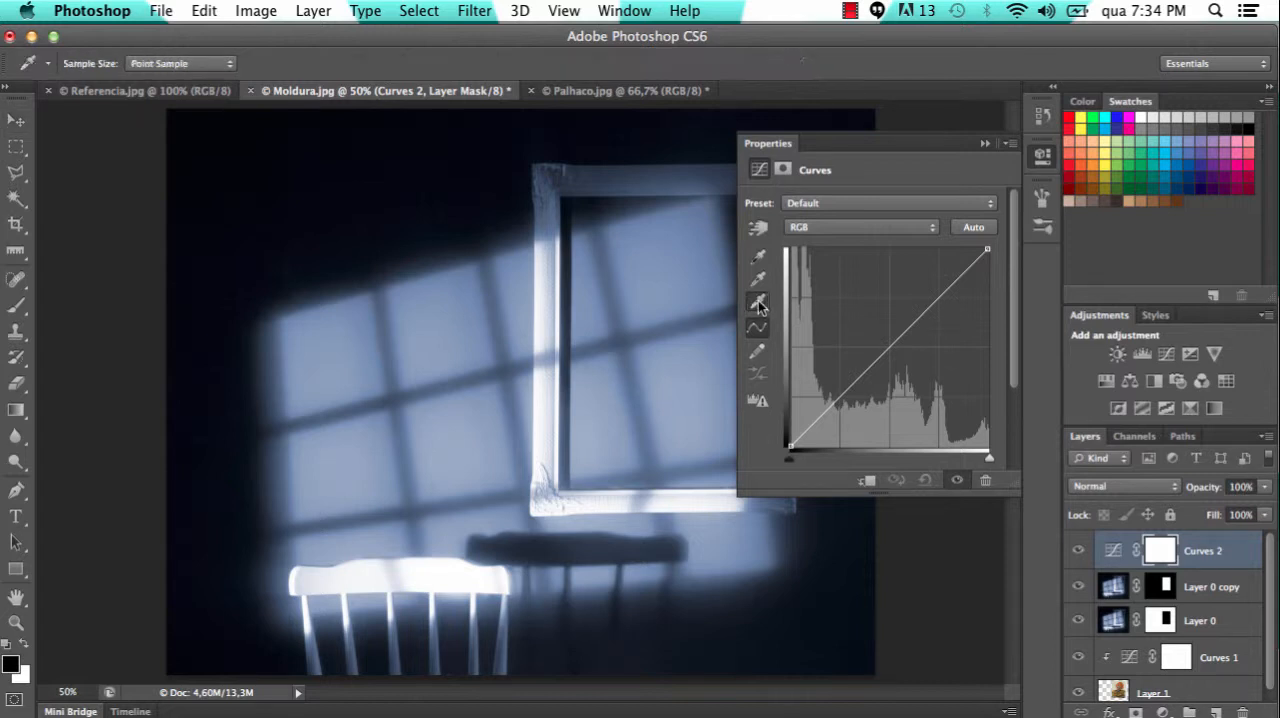
click(678, 262)
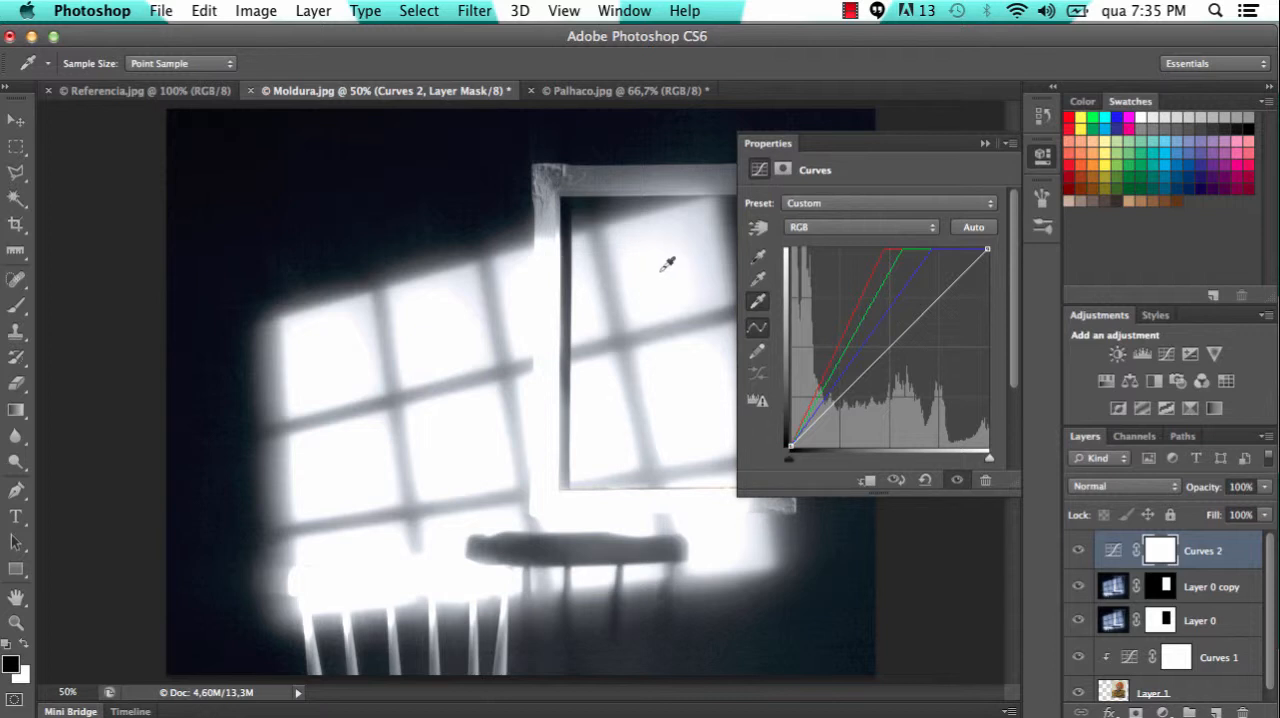
Clip the Curves 2 adjustment to Layer 0 copy, and toggle the visibility of both layers to compare their effect inside the frame
click(984, 144)
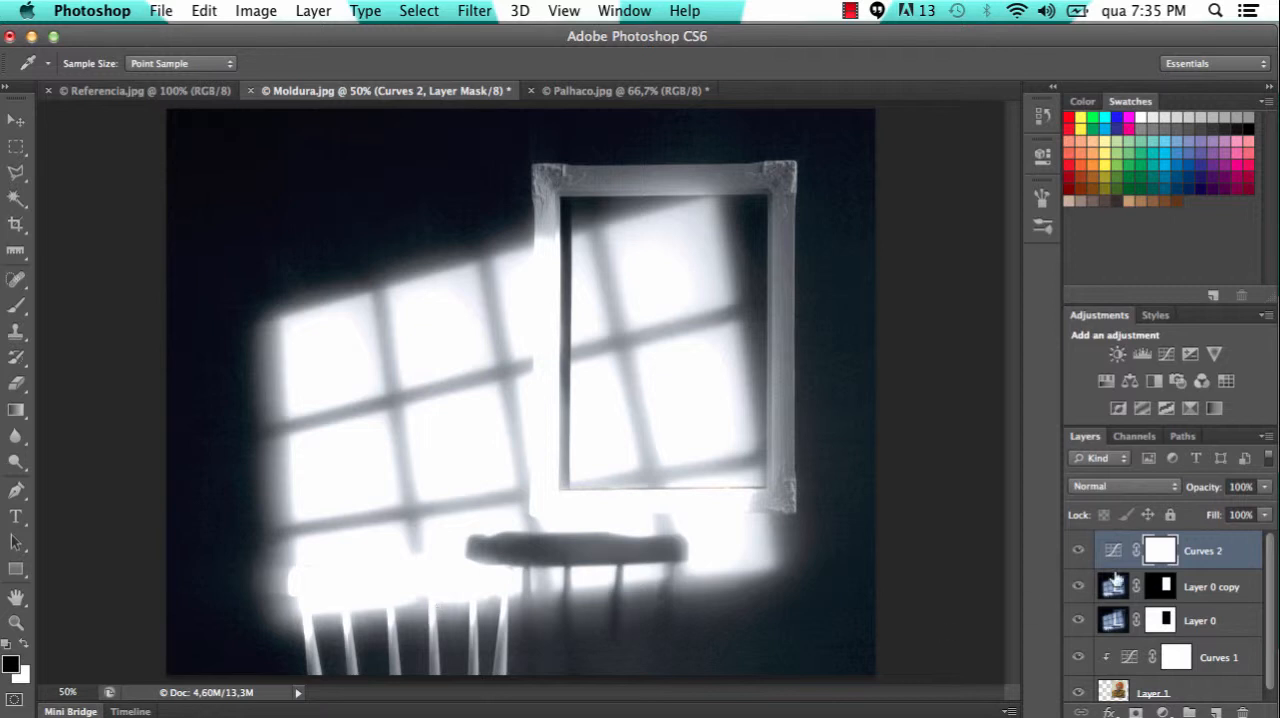
alt+click(1204, 565)
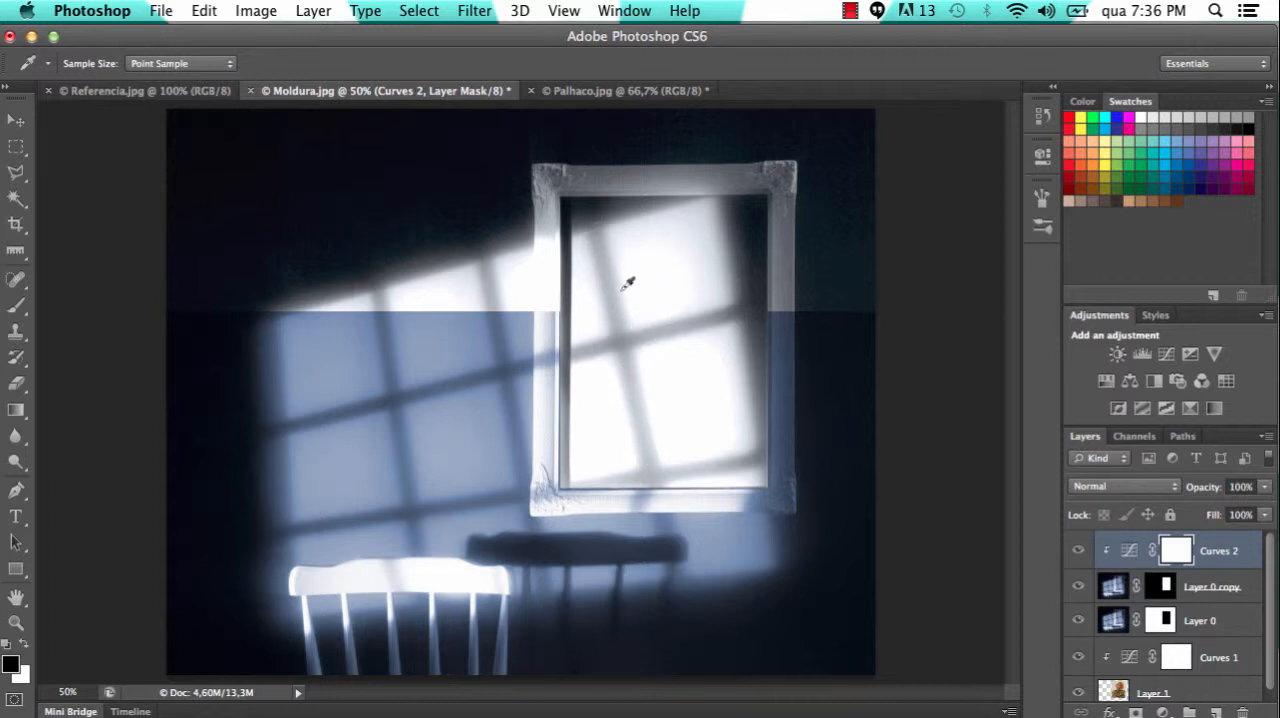
click(1077, 551)
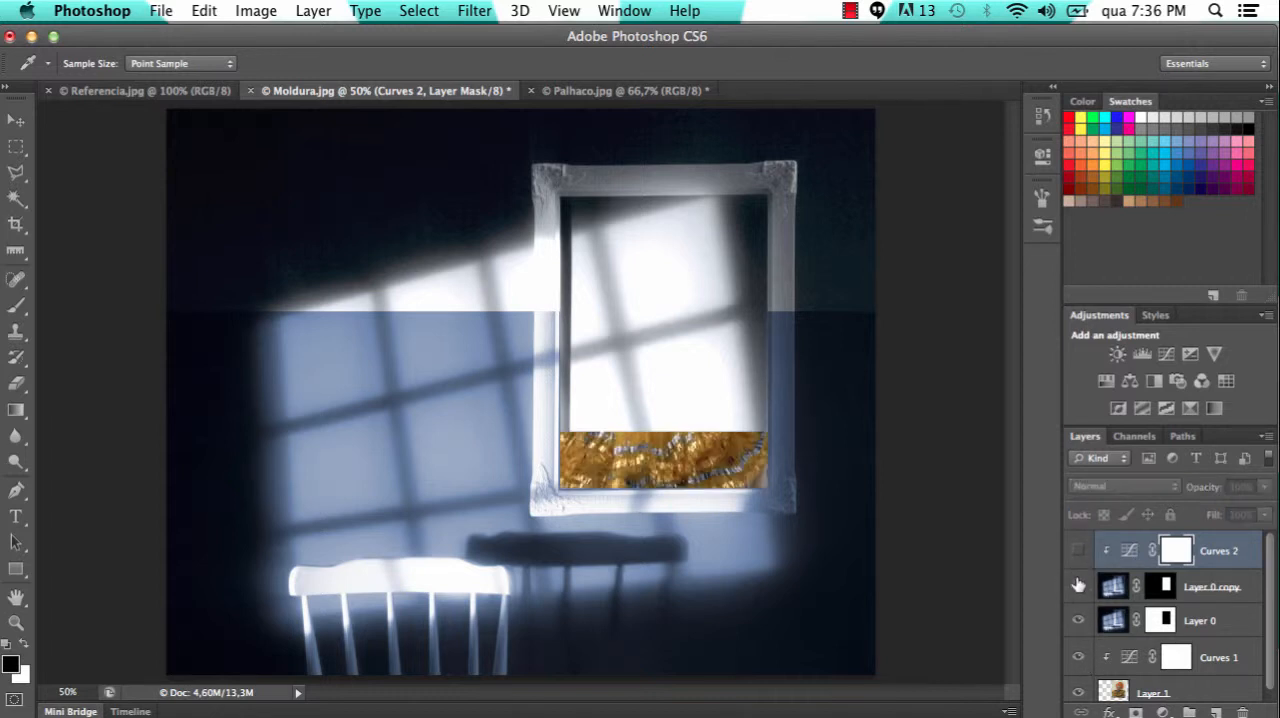
click(1078, 586)
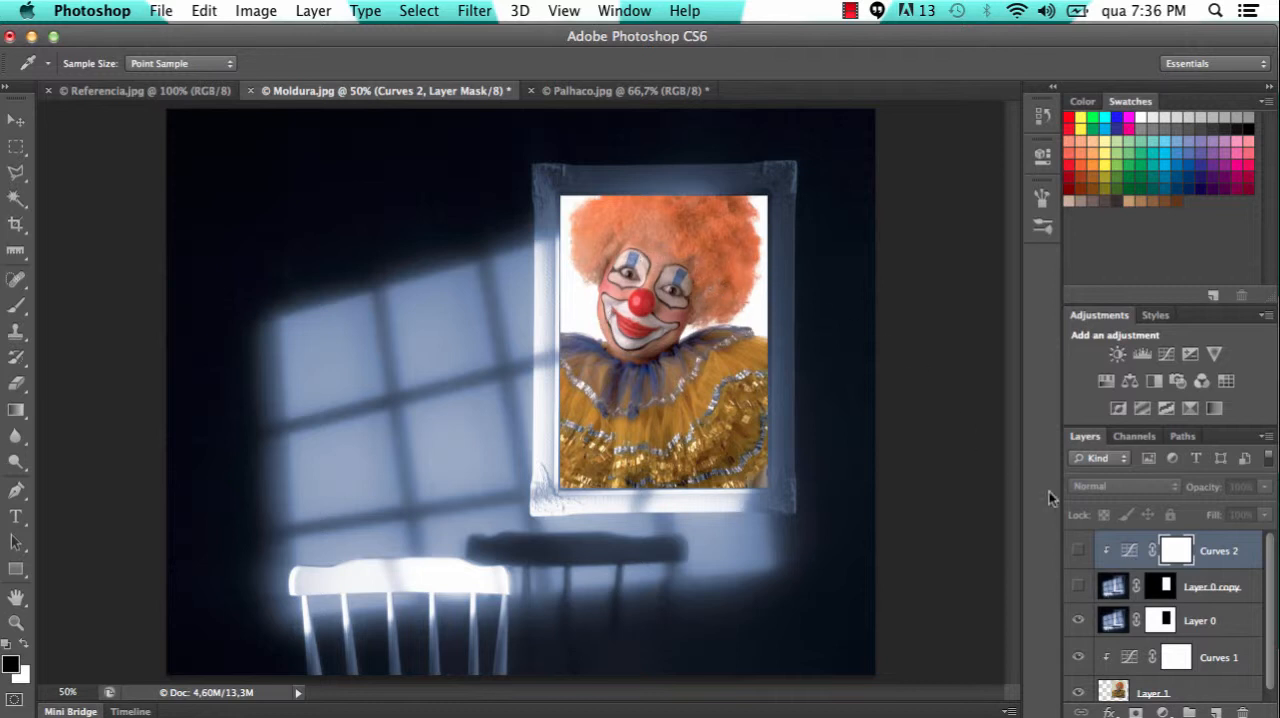
click(1078, 552)
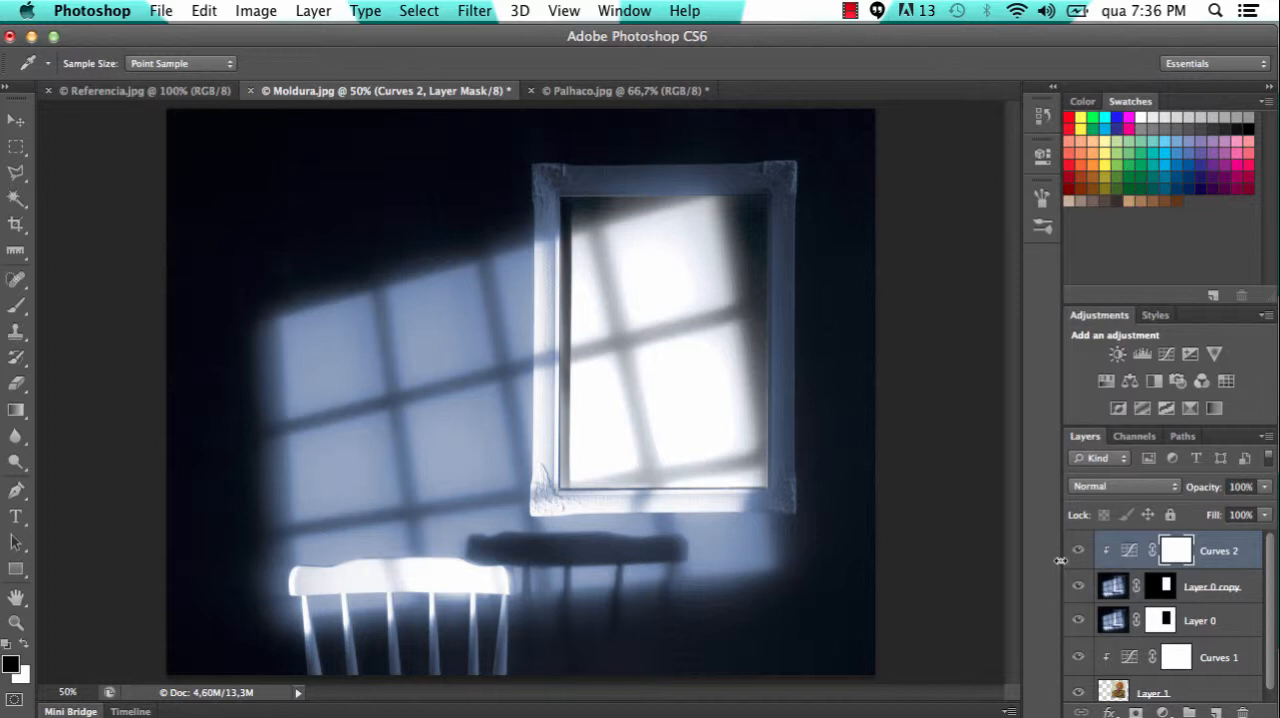
Try the Multiply blend mode on the Curves 2 adjustment layer, and undo it
click(1115, 486)
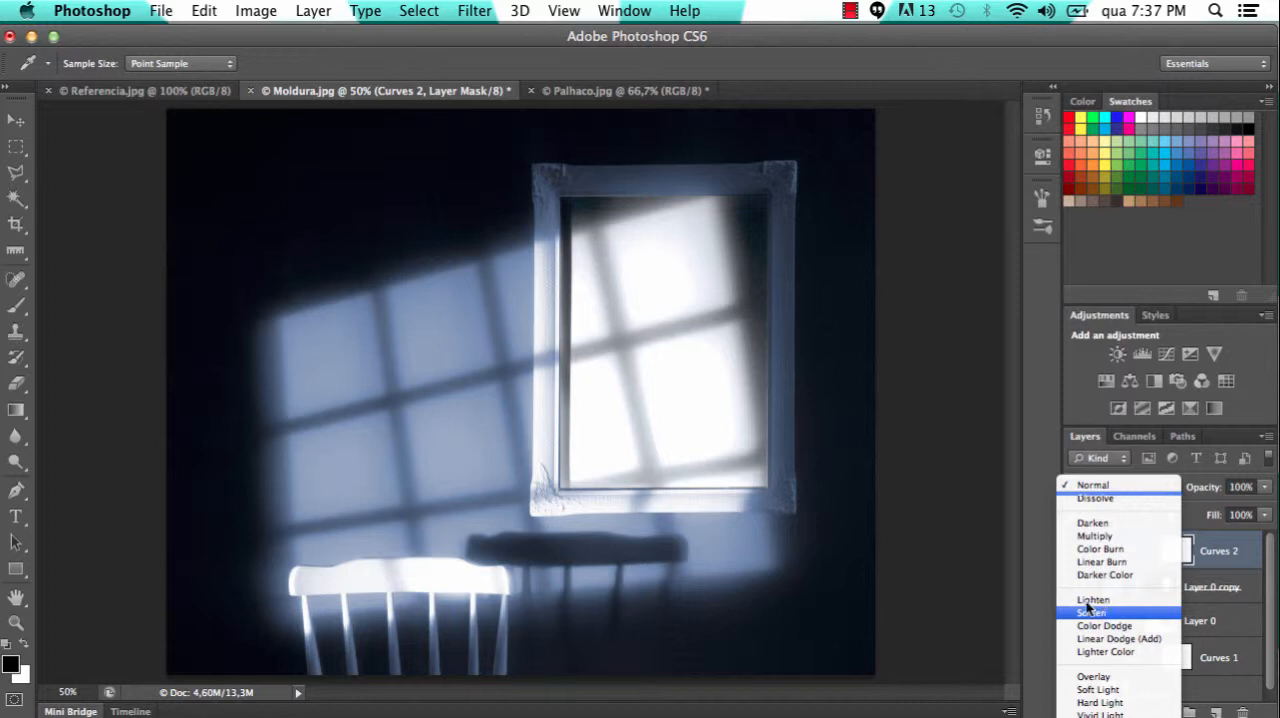
click(1108, 540)
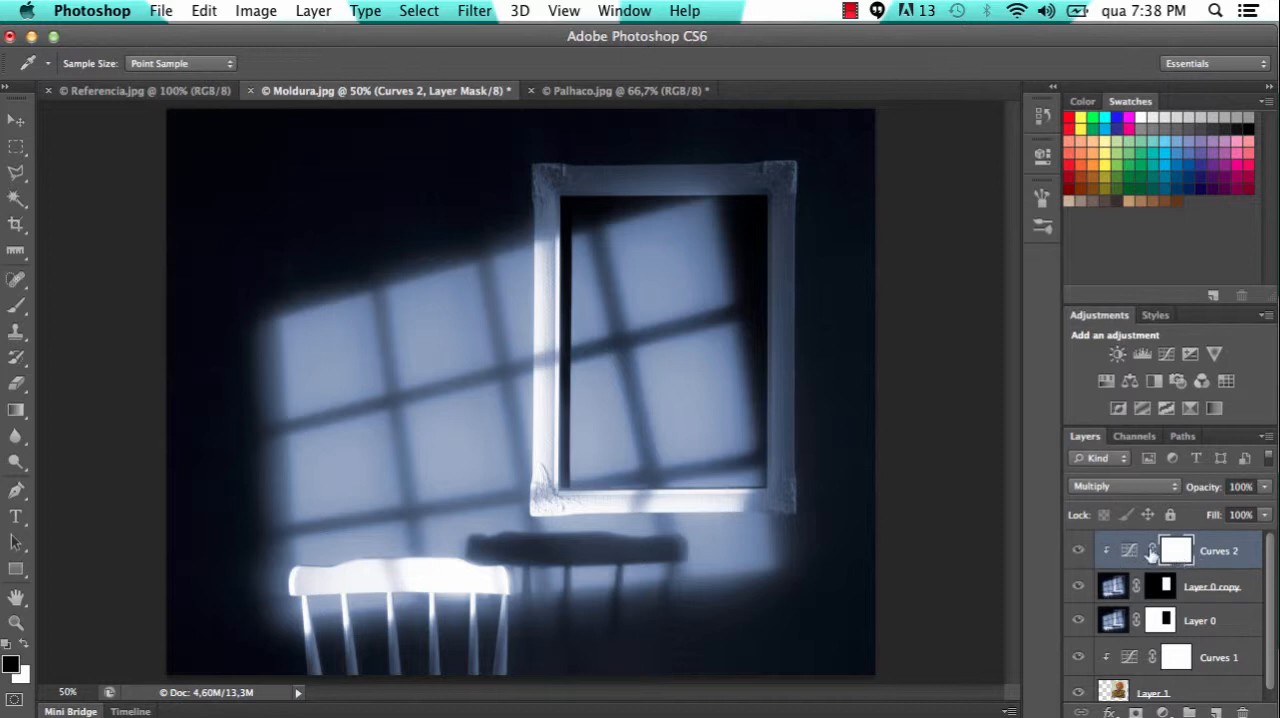
key(super+z)
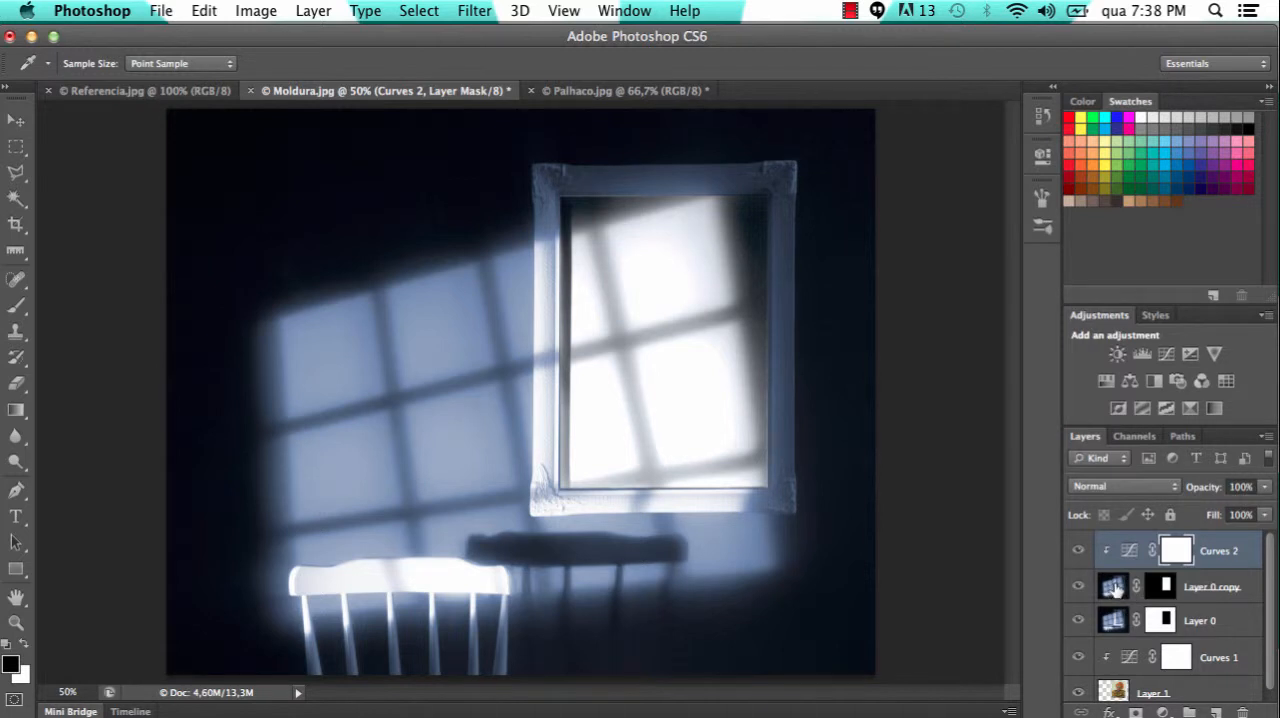
Set the blend mode of Layer 0 copy to Multiply so the window shadows darken the clown inside the frame
click(1115, 590)
key(v)
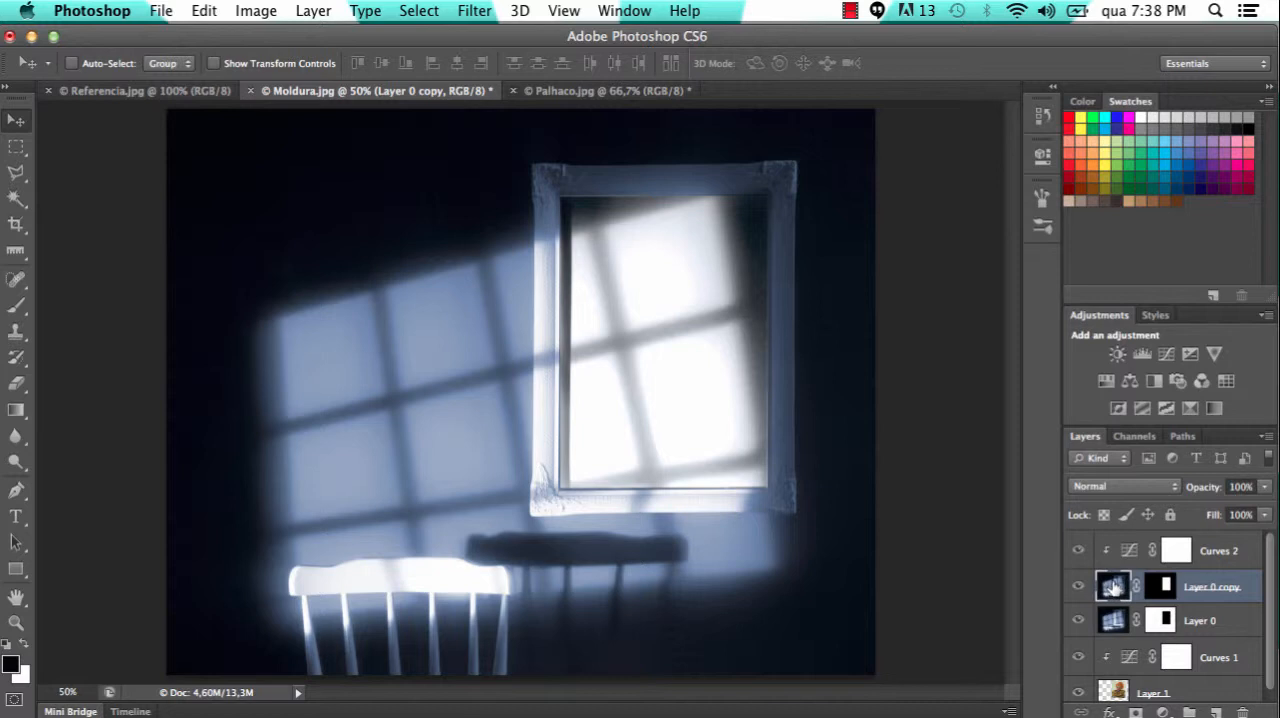
click(1113, 486)
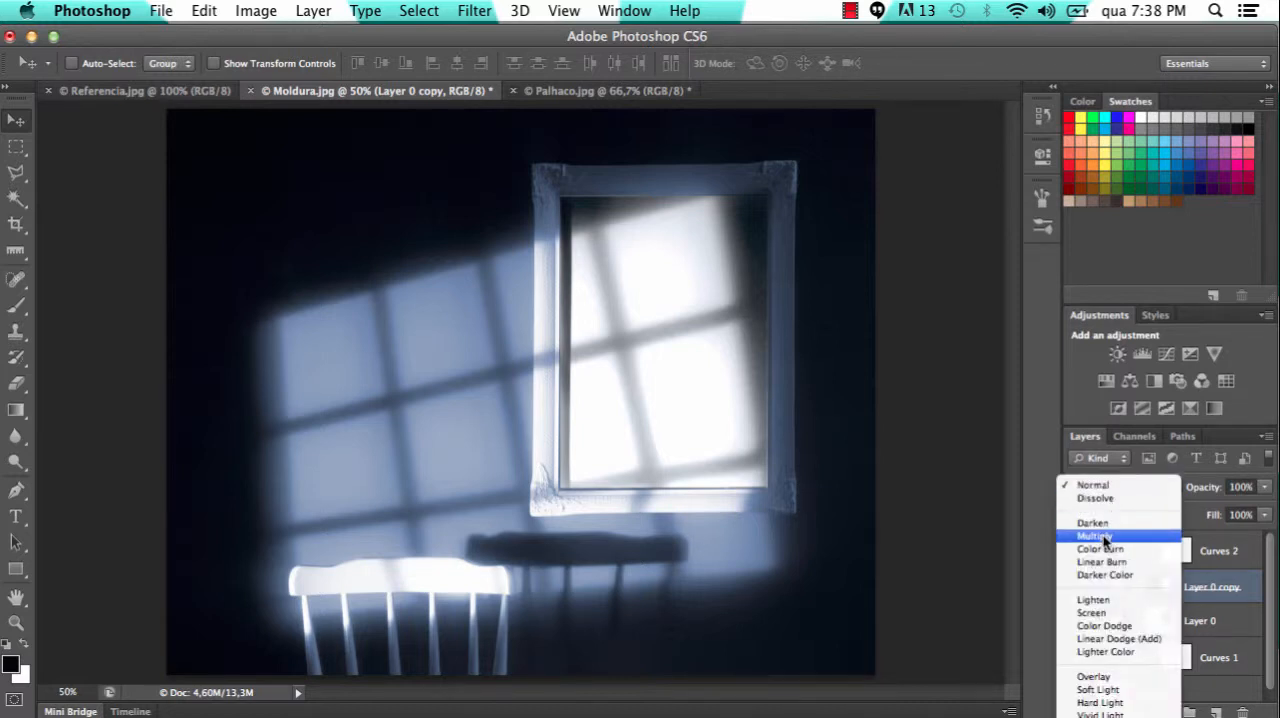
click(1104, 537)
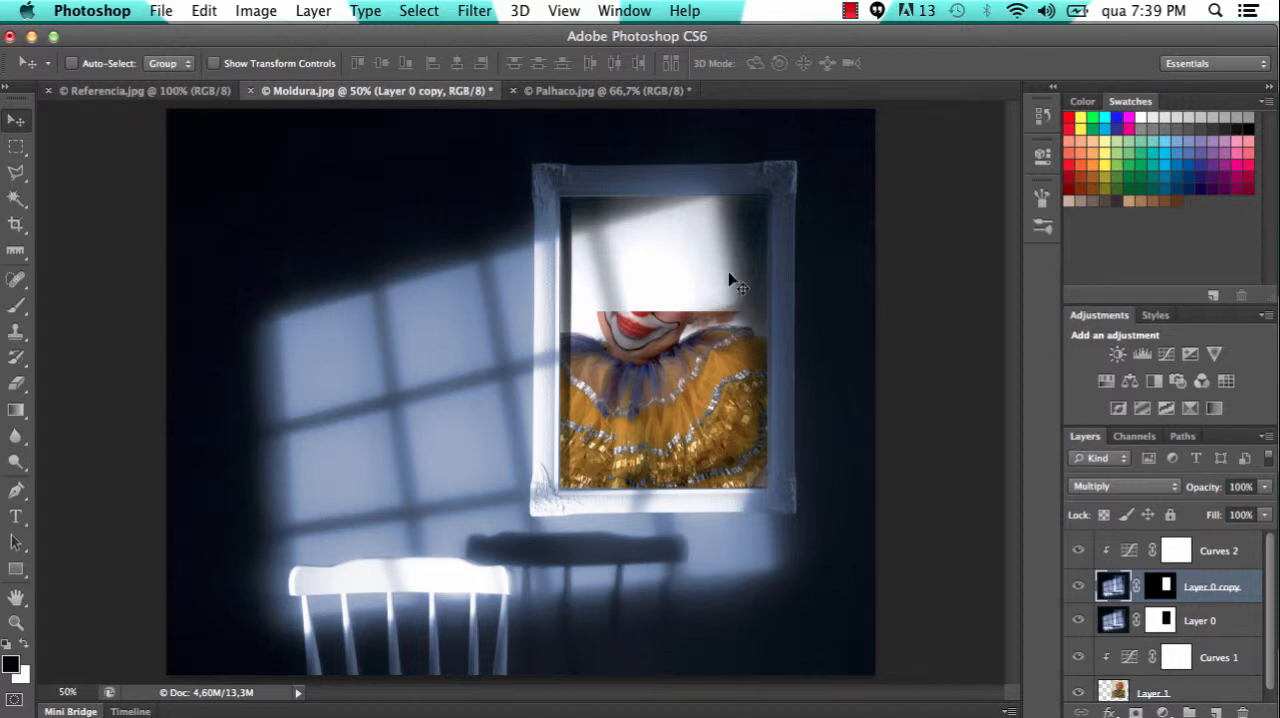
Compare the montage in Moldura.jpg with the finished image in Referencia.jpg by alternating between the two documents
click(155, 92)
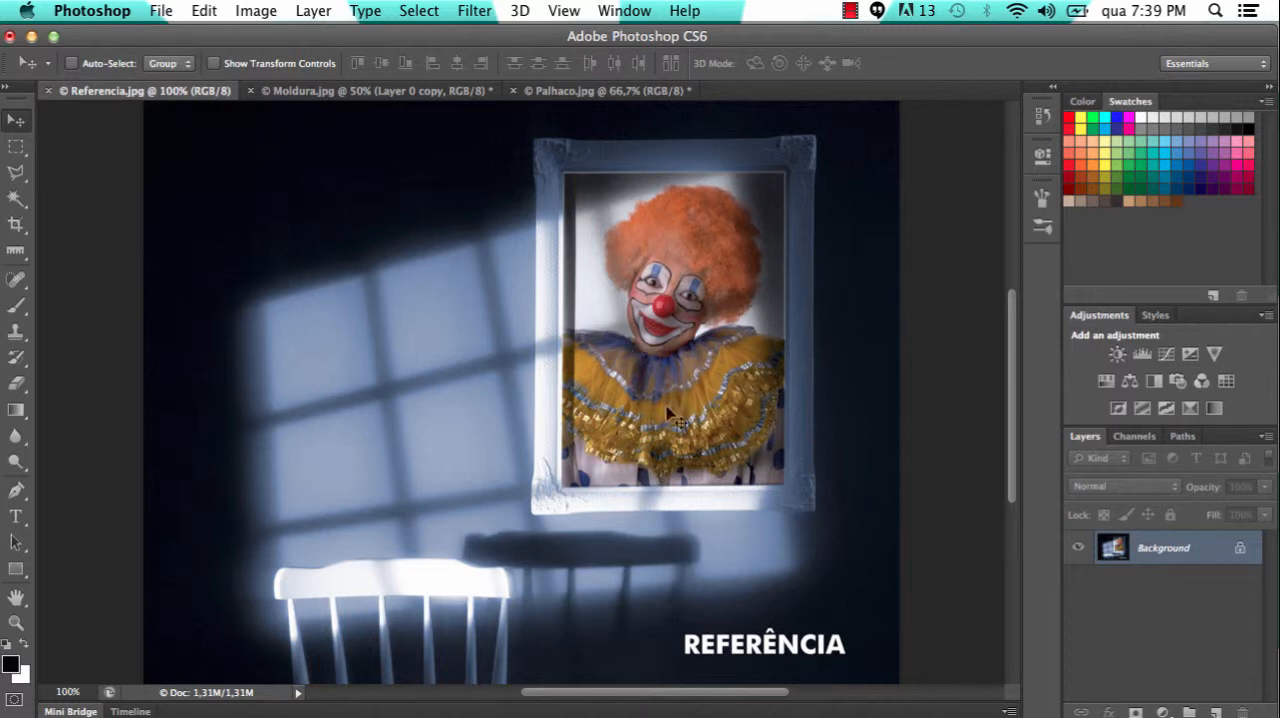
click(389, 88)
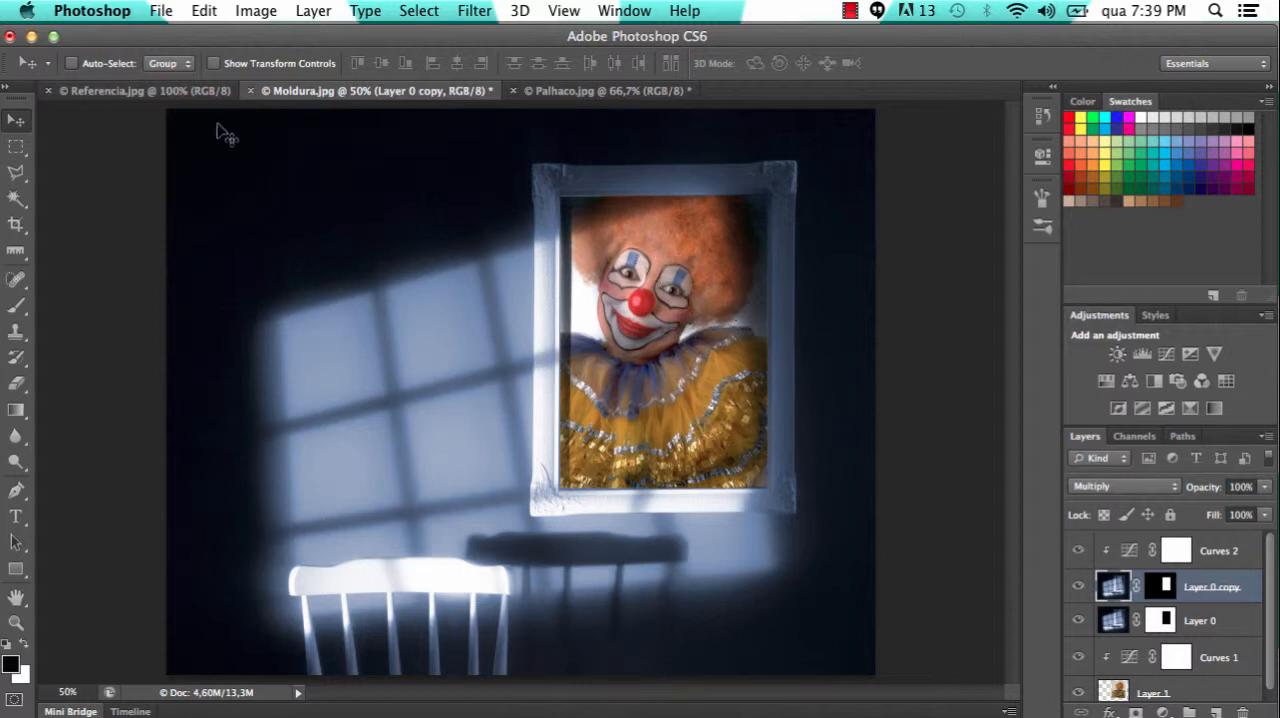
click(199, 89)
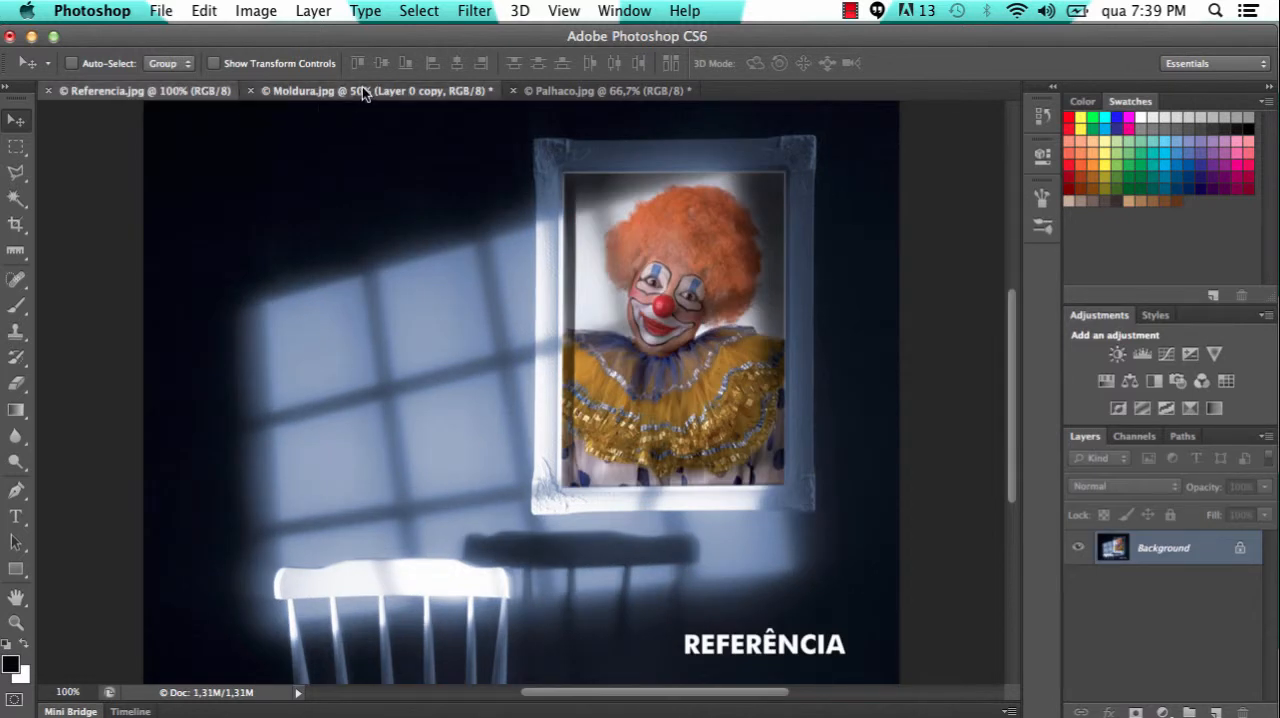
click(362, 88)
click(201, 92)
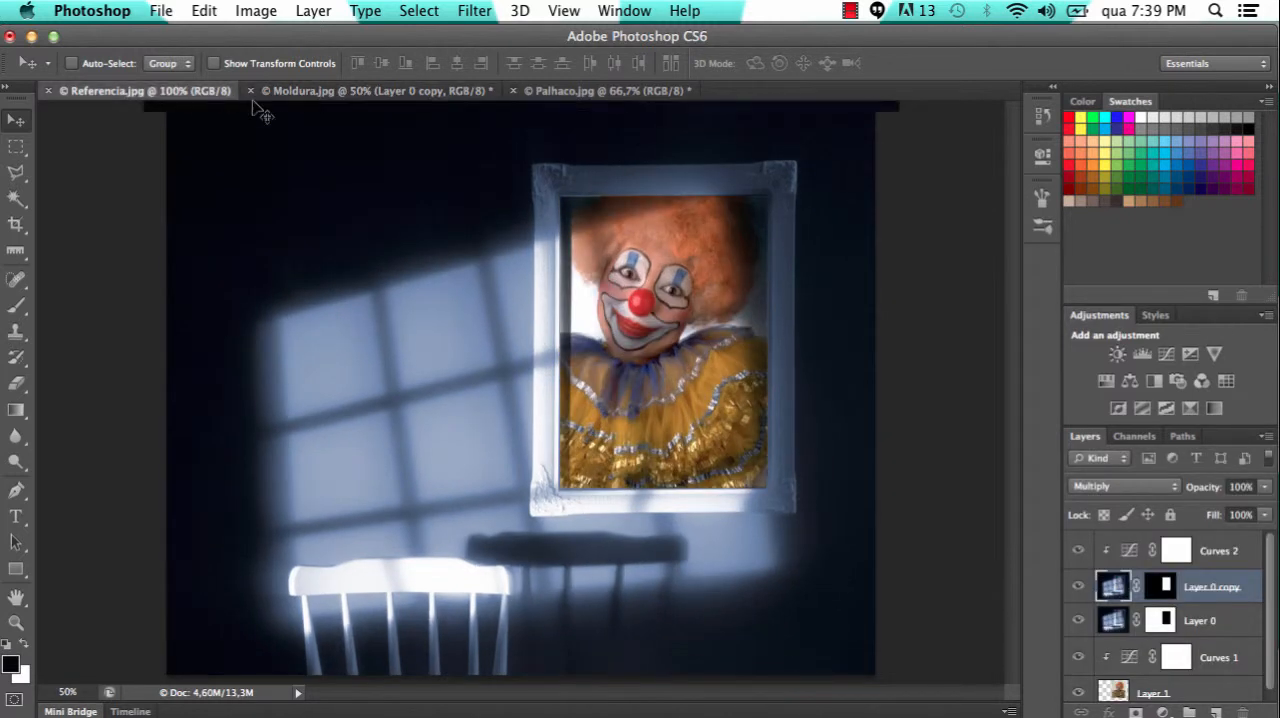
click(358, 90)
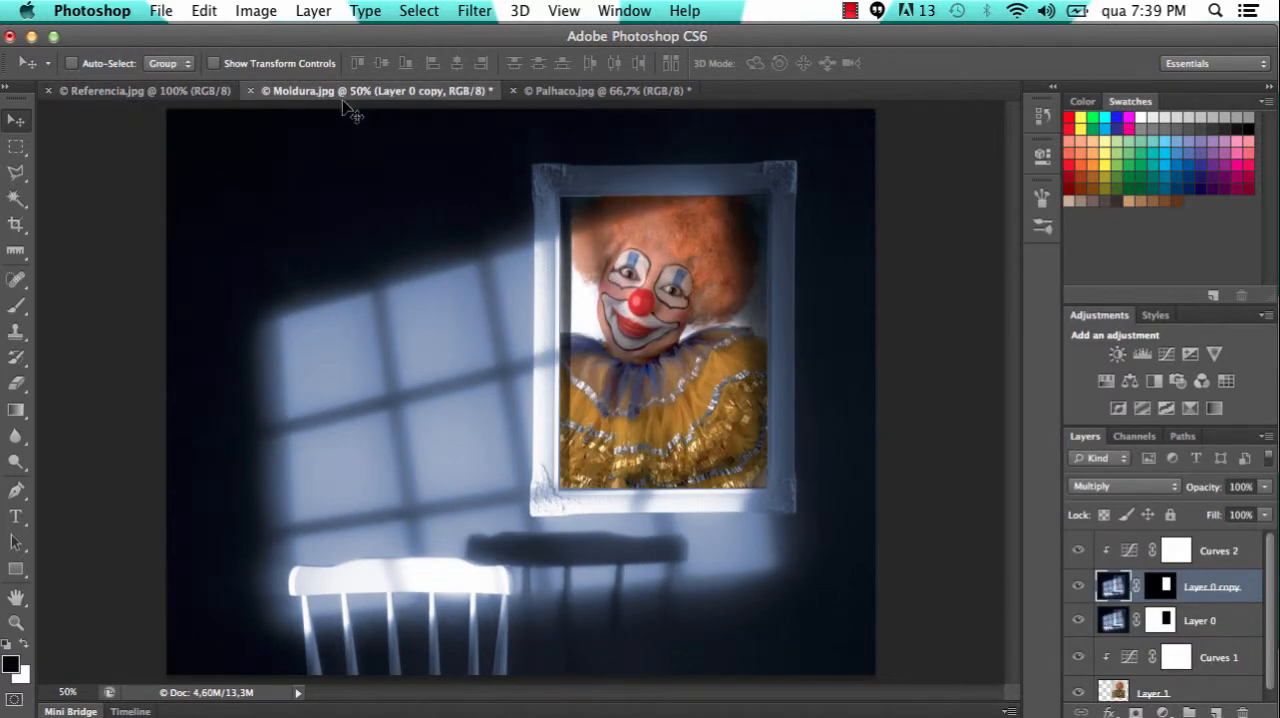
click(199, 91)
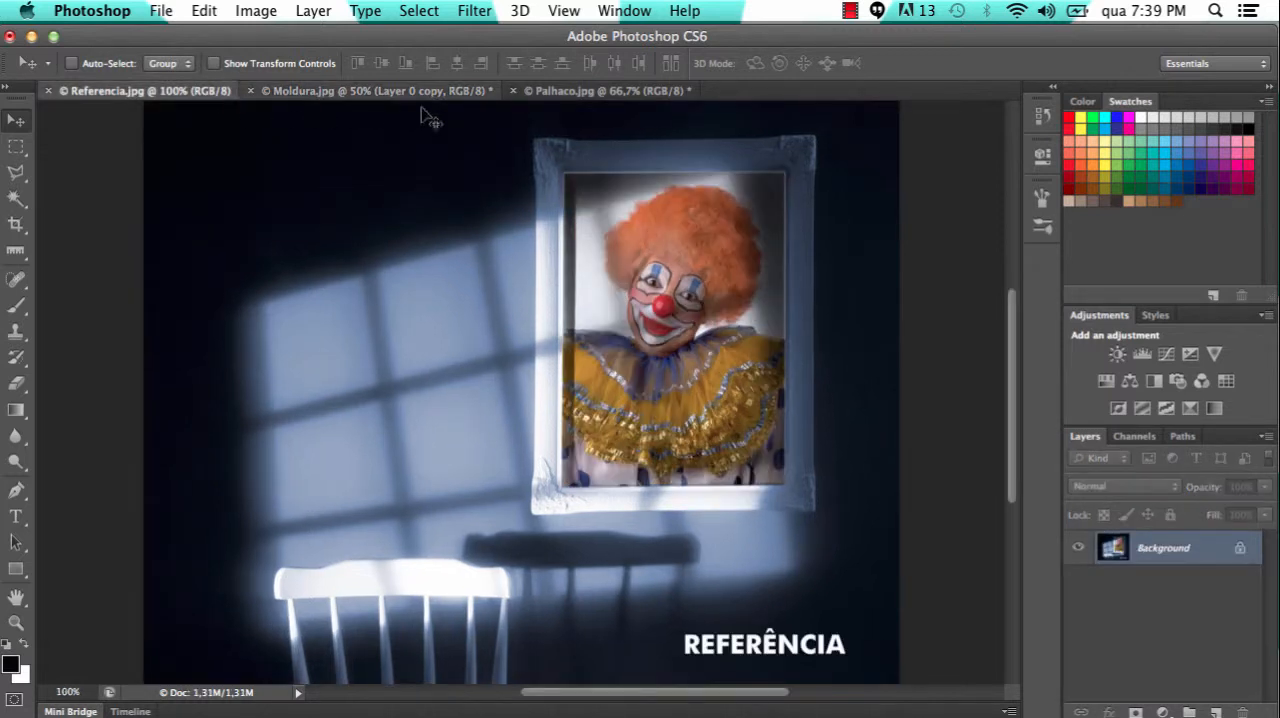
Try to show Referencia.jpg and Moldura.jpg side by side with a 2-up Vertical arrangement while Palhaco.jpg is open
click(617, 12)
mouse_move(640, 36)
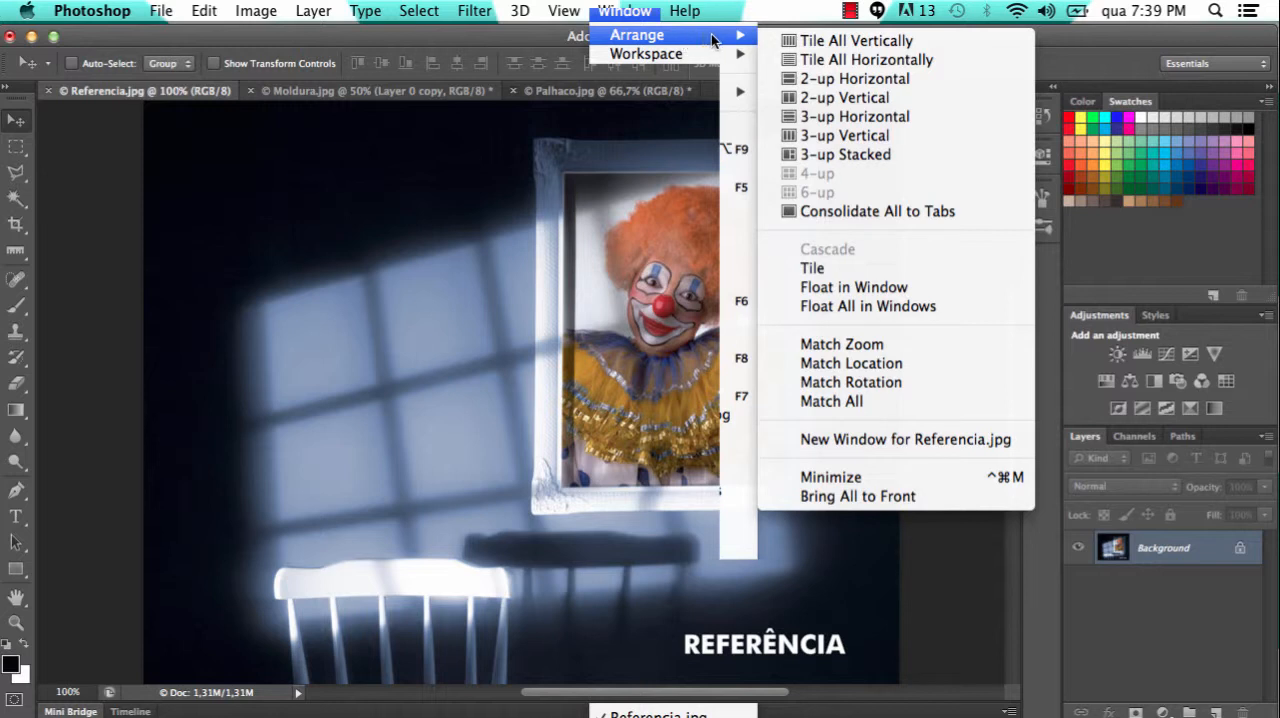
click(862, 101)
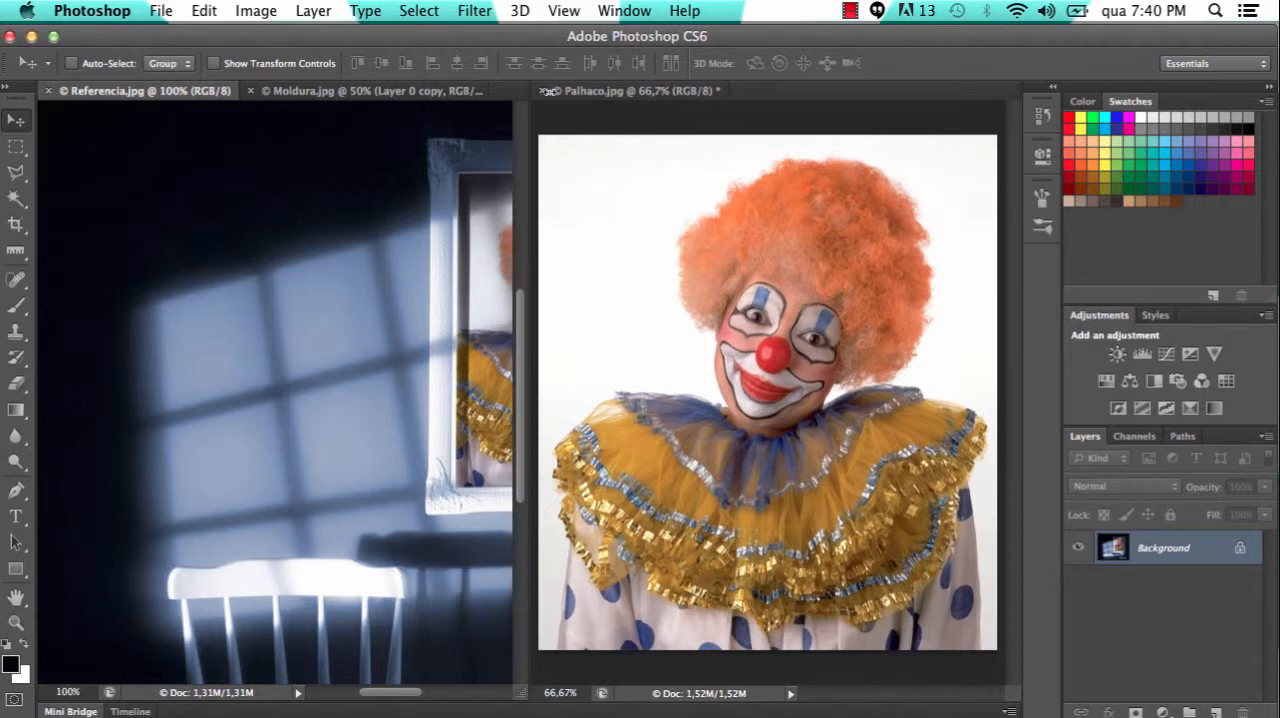
click(394, 89)
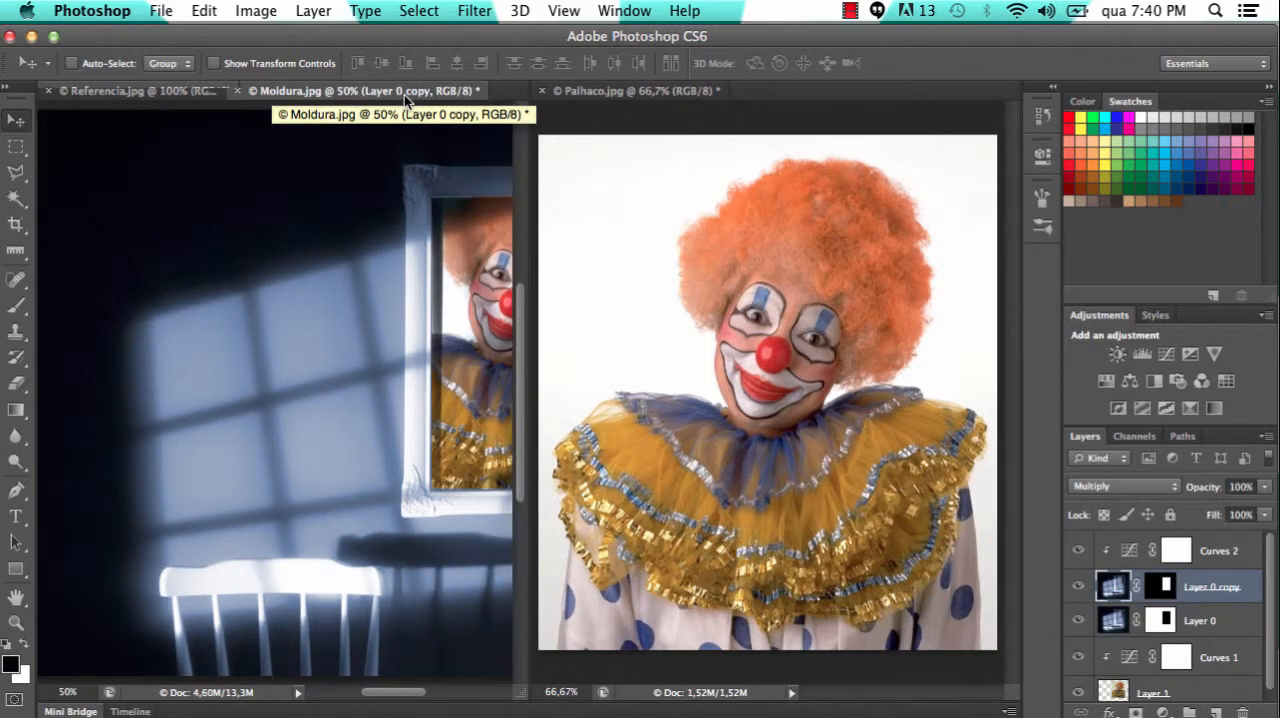
click(634, 92)
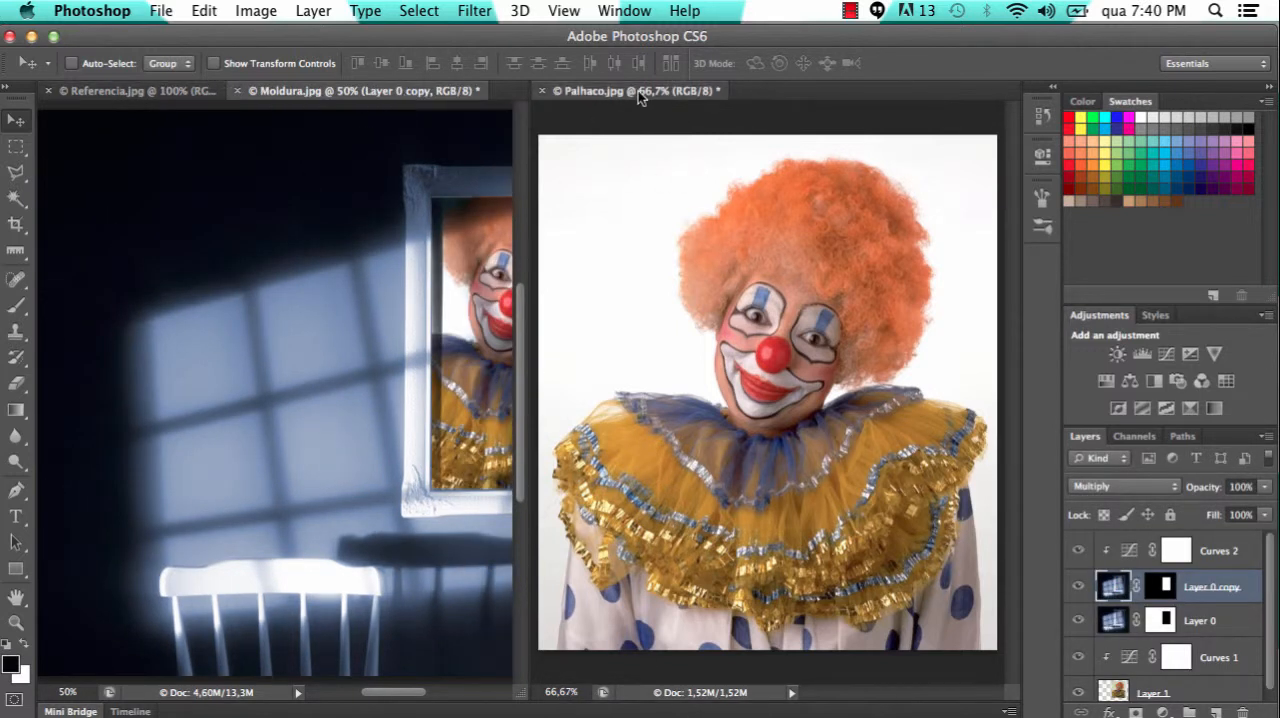
click(185, 91)
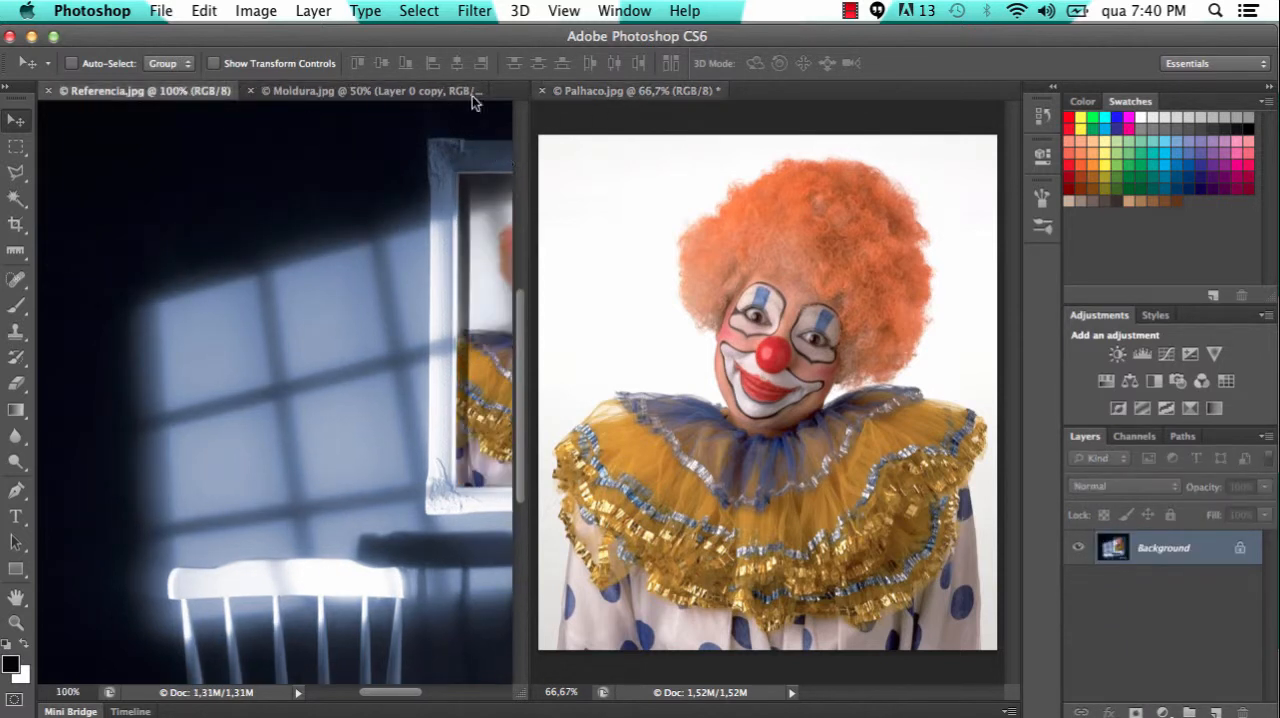
Close Palhaco.jpg without saving its changes
click(597, 92)
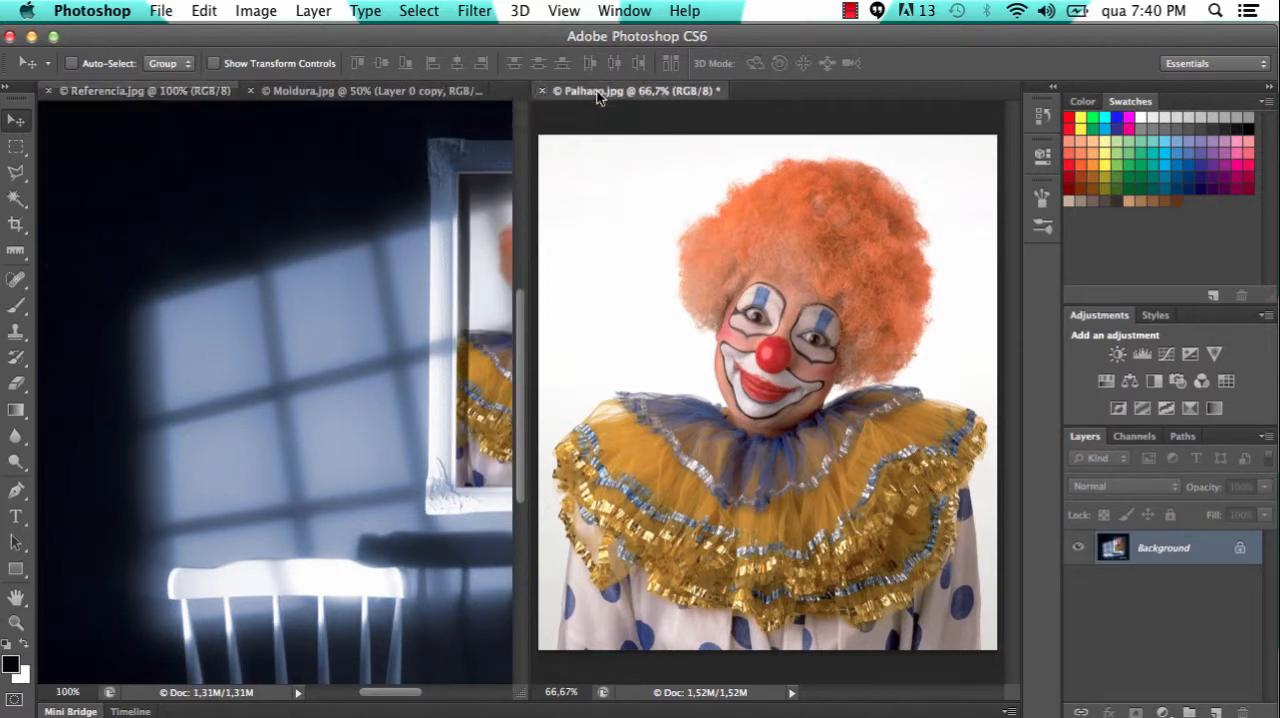
click(544, 92)
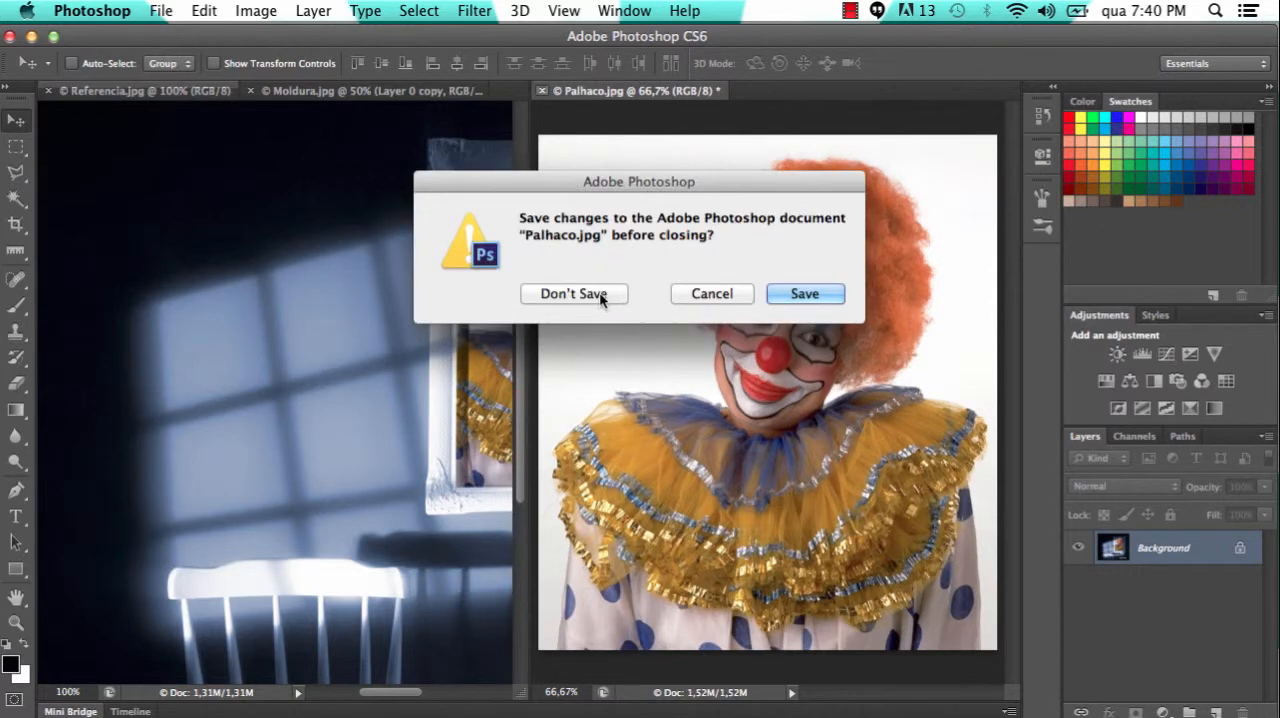
click(604, 298)
Arrange Referencia.jpg and Moldura.jpg in a 2-up Vertical layout, and compare the framed clown in both documents
click(374, 89)
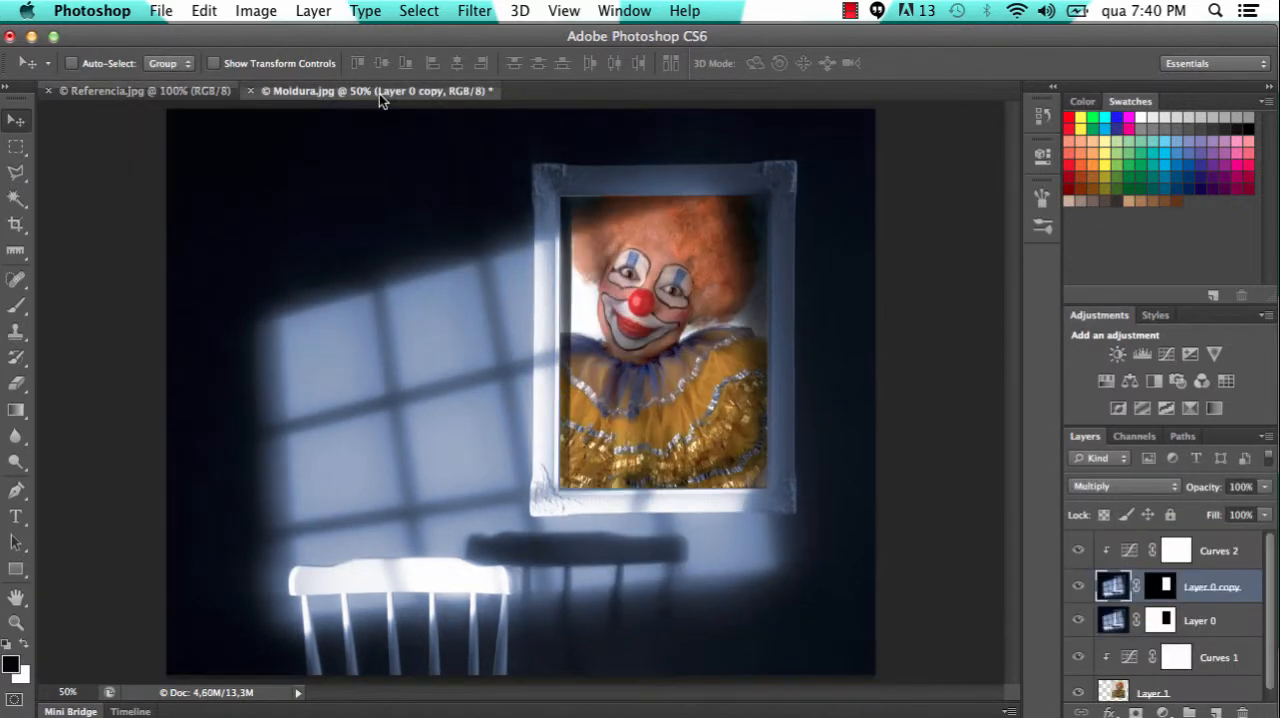
click(150, 90)
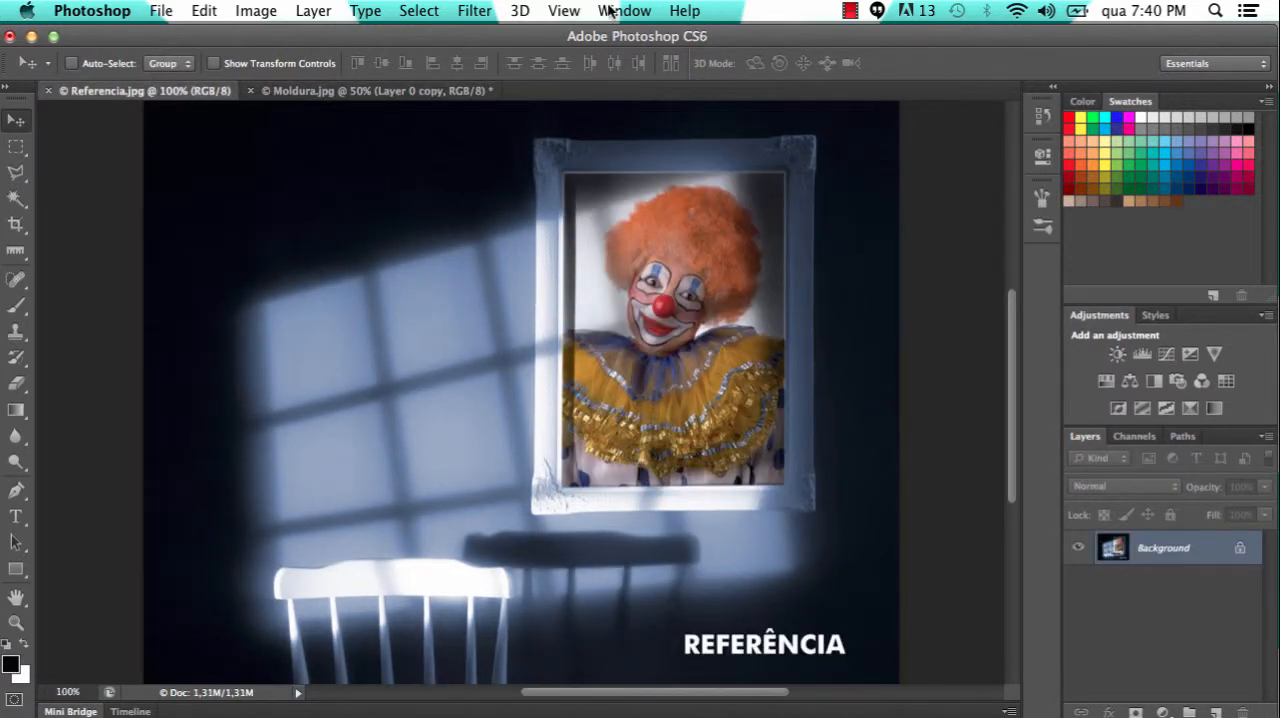
click(620, 11)
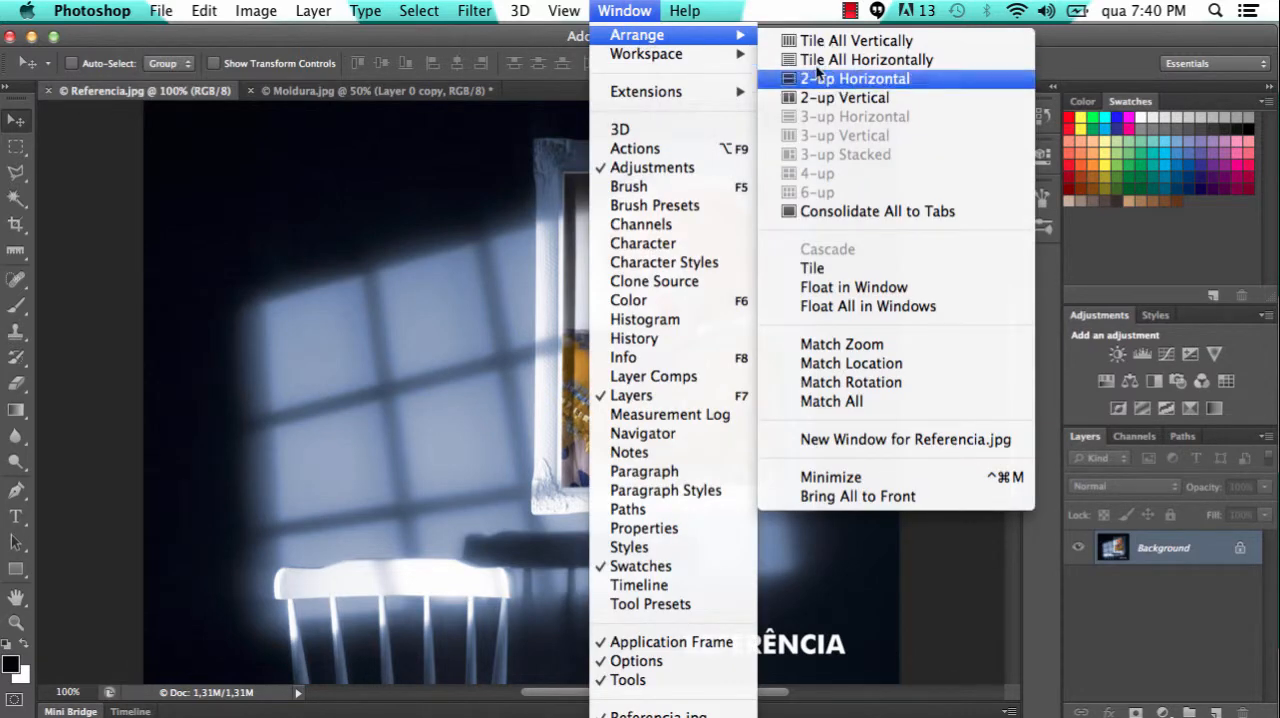
click(838, 98)
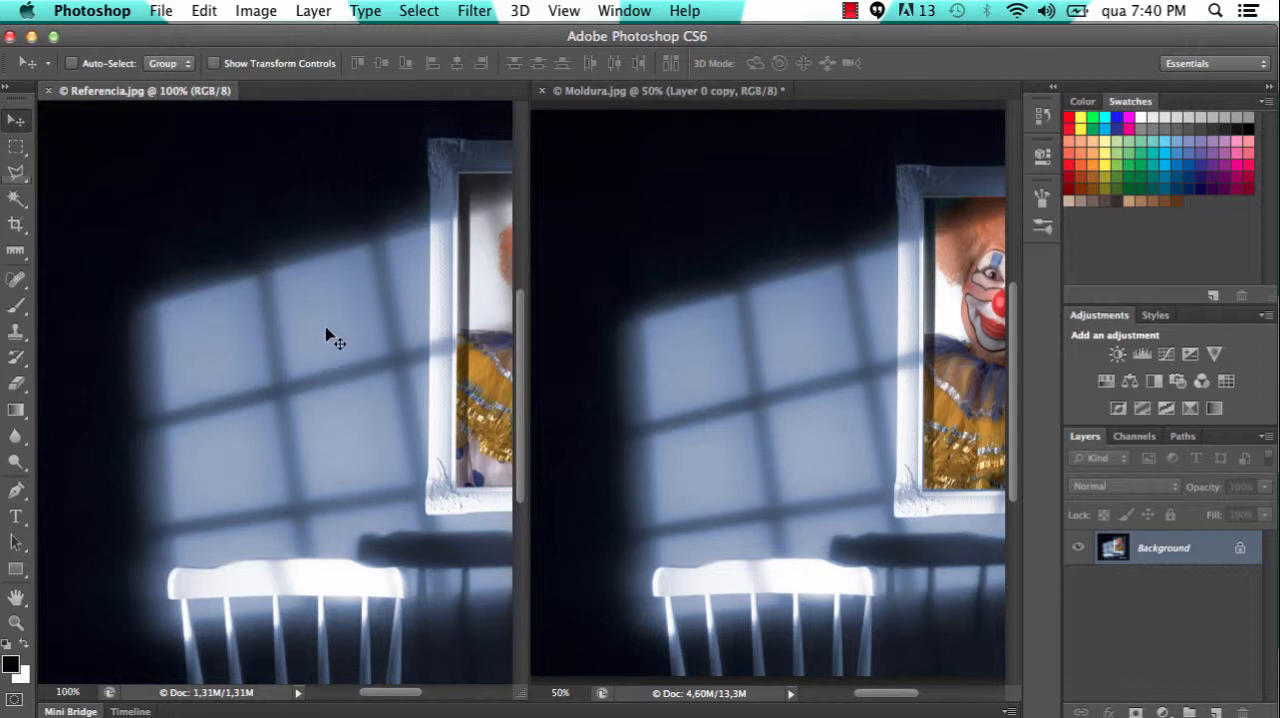
drag(360, 303, 227, 303)
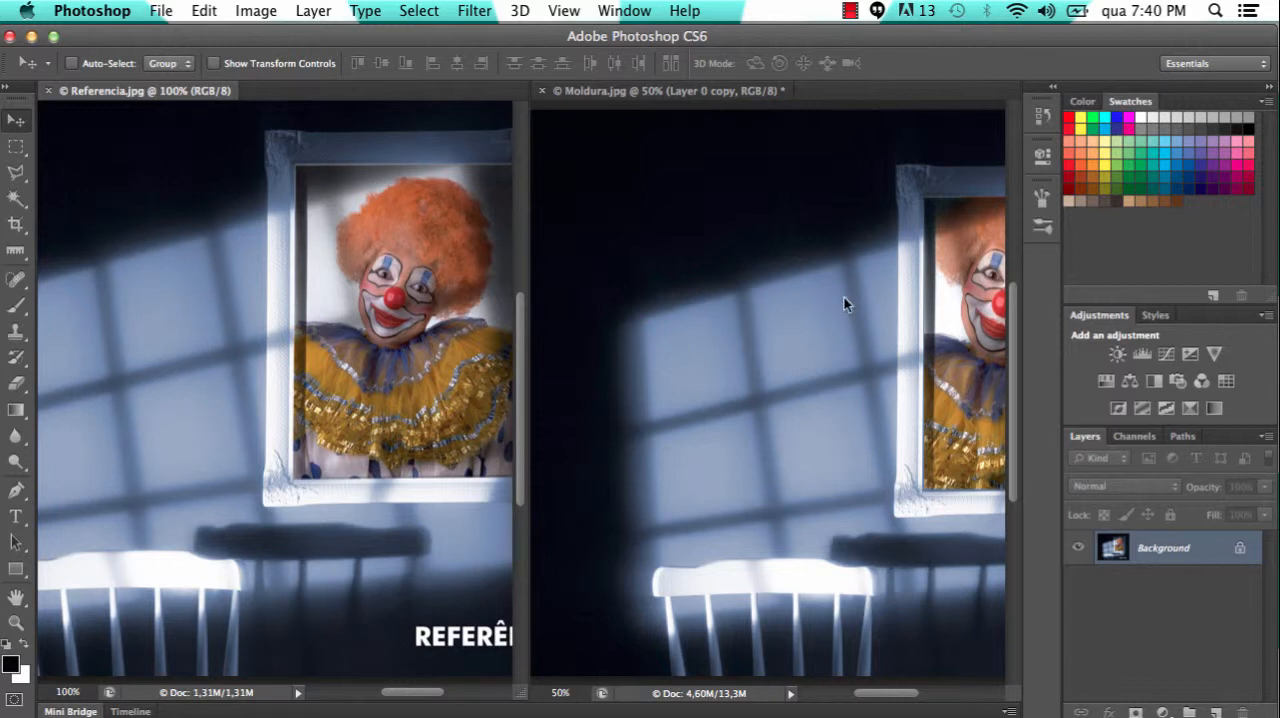
click(689, 89)
drag(860, 254, 695, 213)
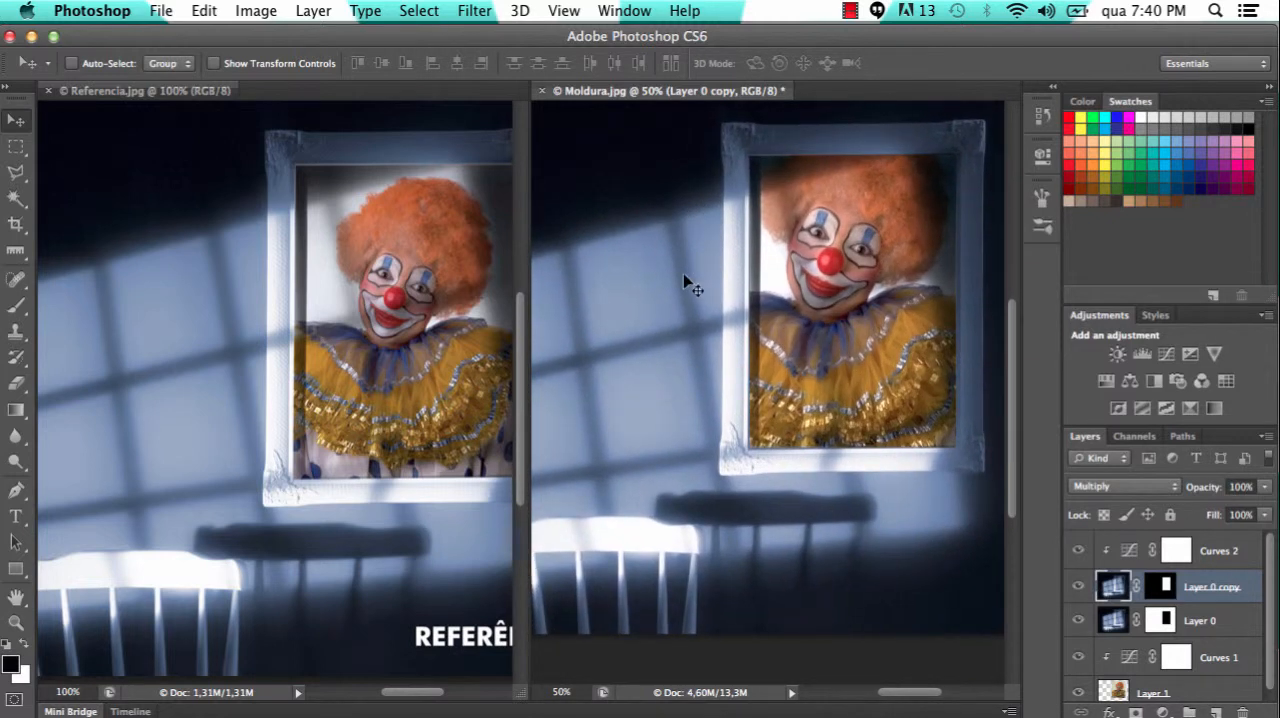